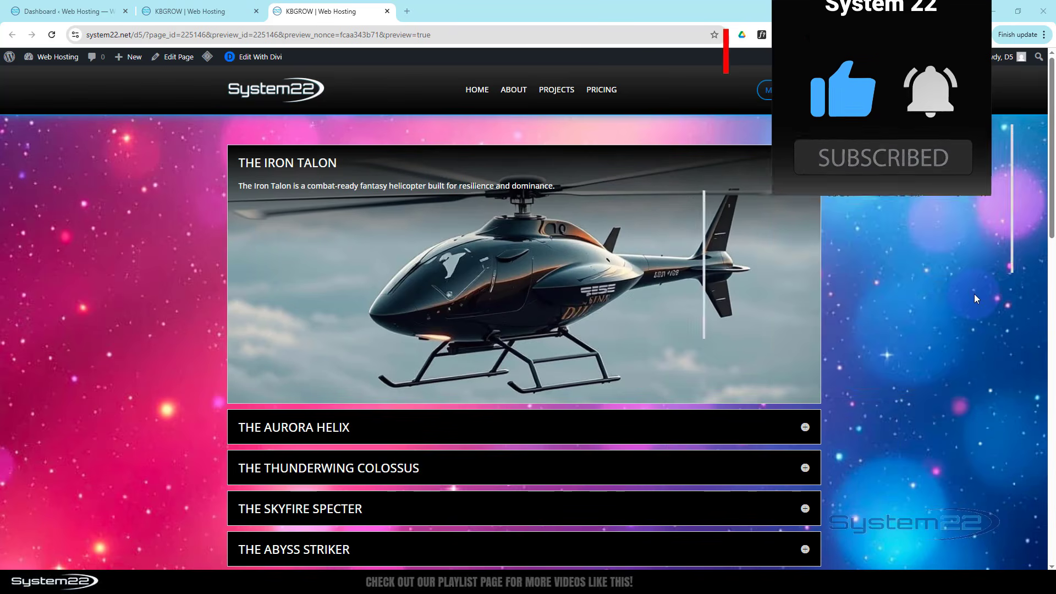
Examine the finished post accordion in the page preview, expanding The Ironclad Nomad and visiting The Ember Drifter's post before returning
scroll(974, 295, "down", 3)
scroll(975, 295, "down", 4)
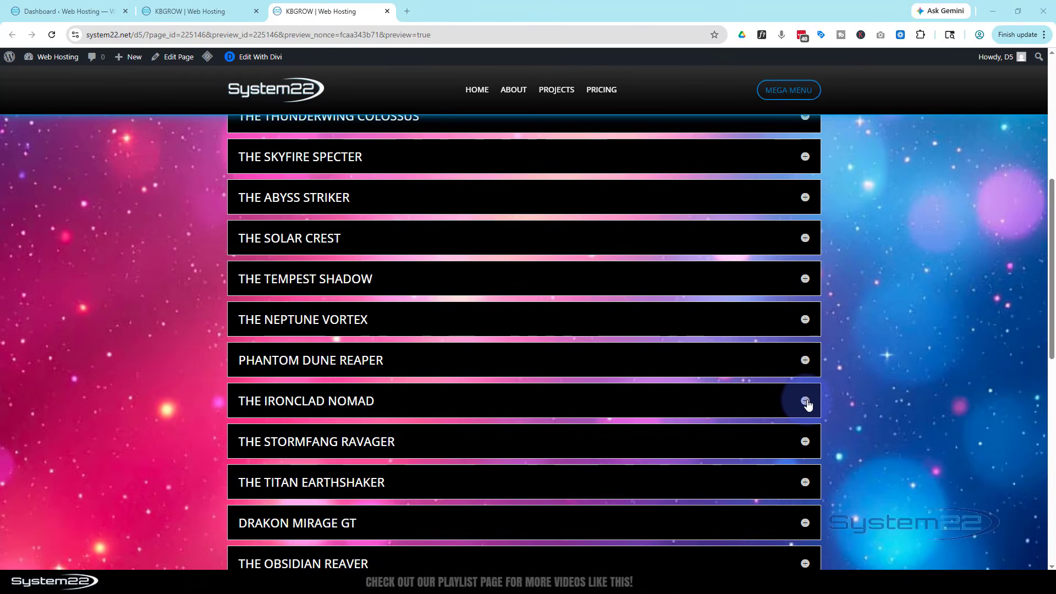
left_click(806, 402)
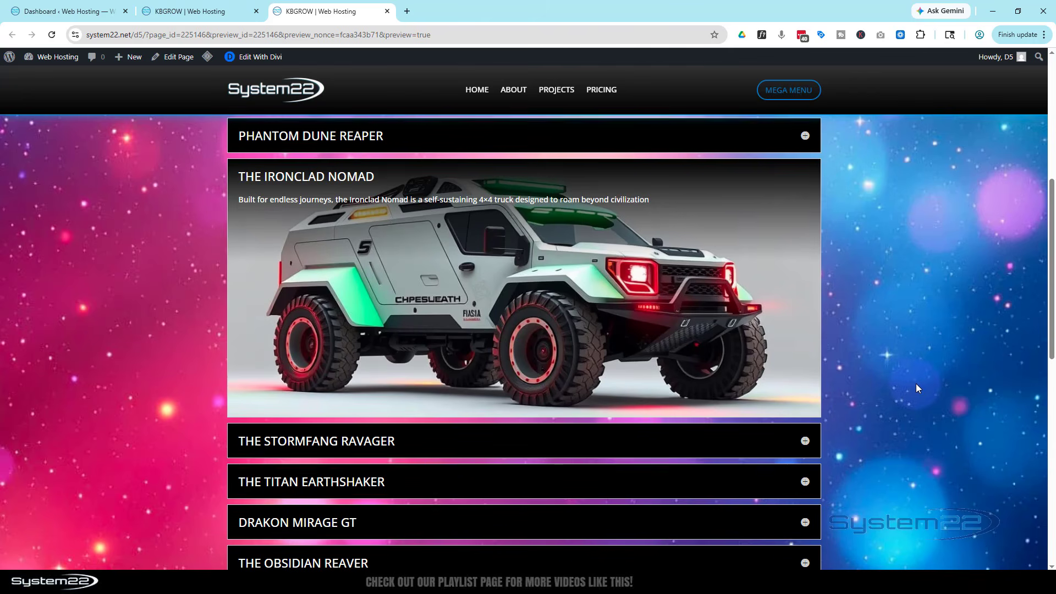
scroll(914, 388, "down", 6)
scroll(916, 388, "down", 2)
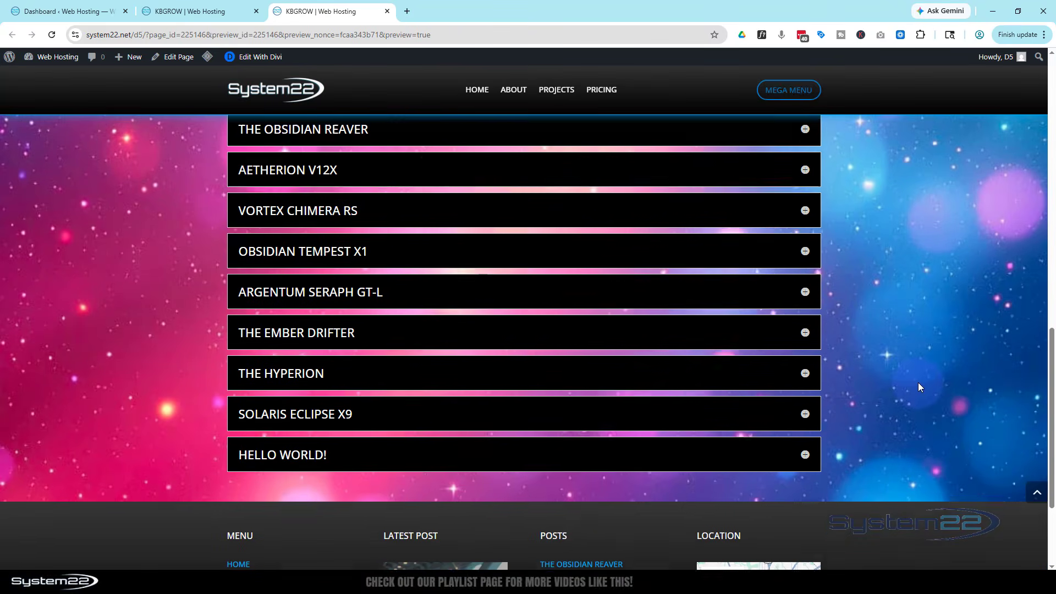
left_click(806, 328)
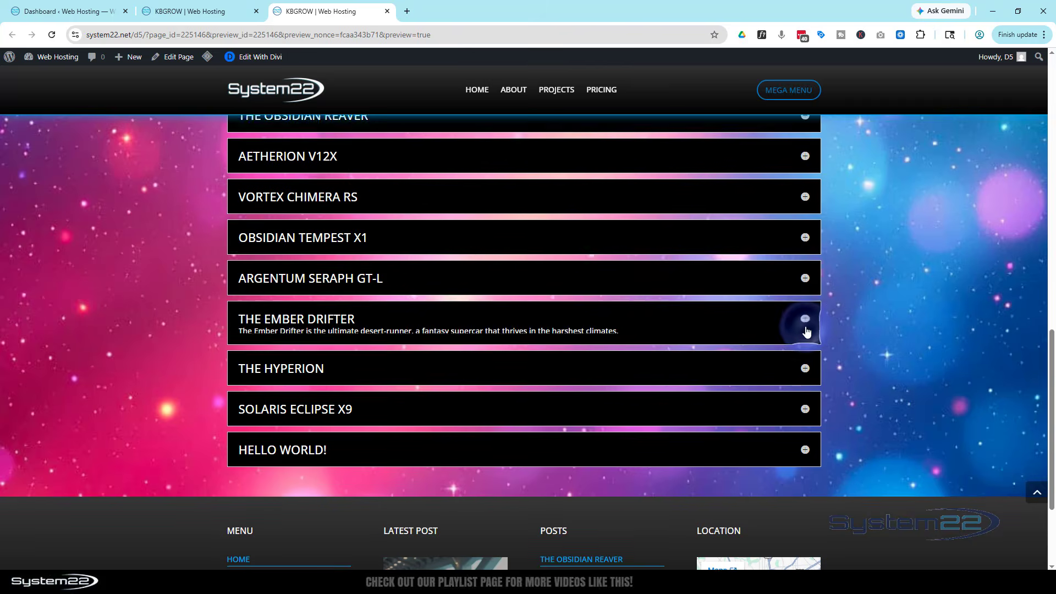
scroll(906, 329, "up", 2)
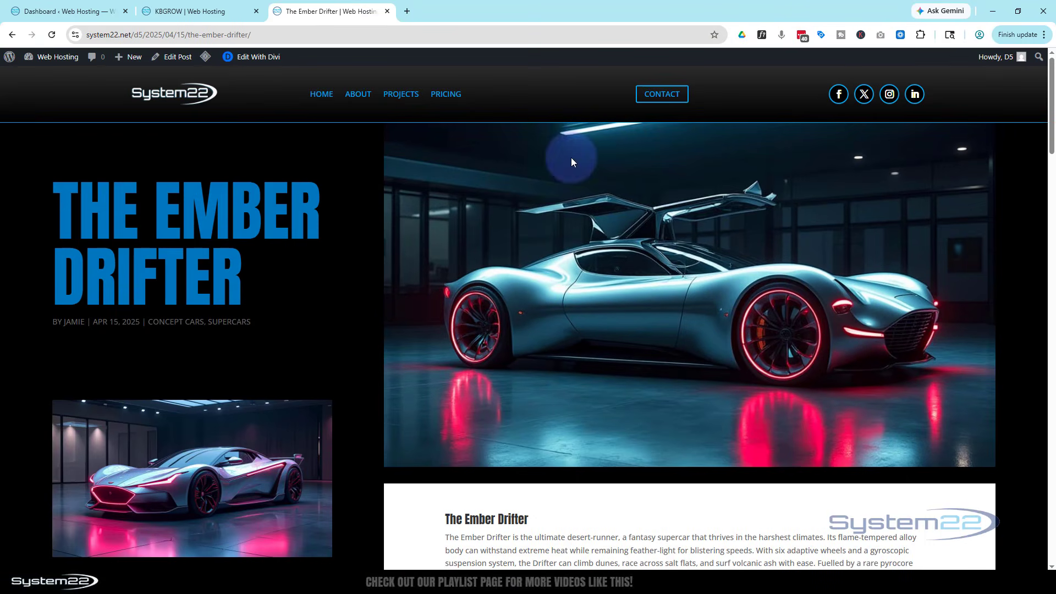
left_click(13, 37)
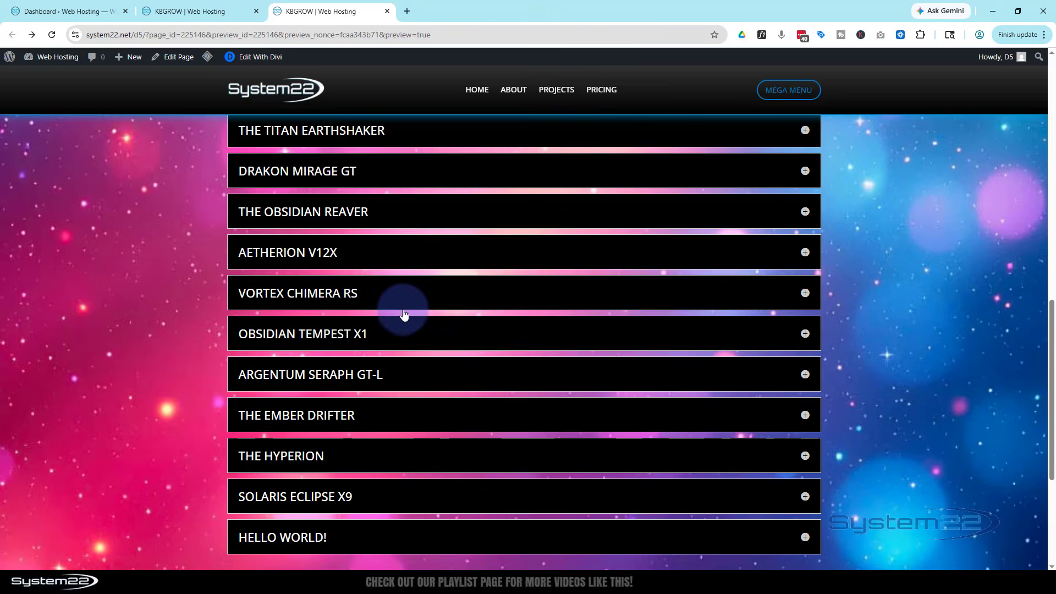
scroll(404, 313, "up", 12)
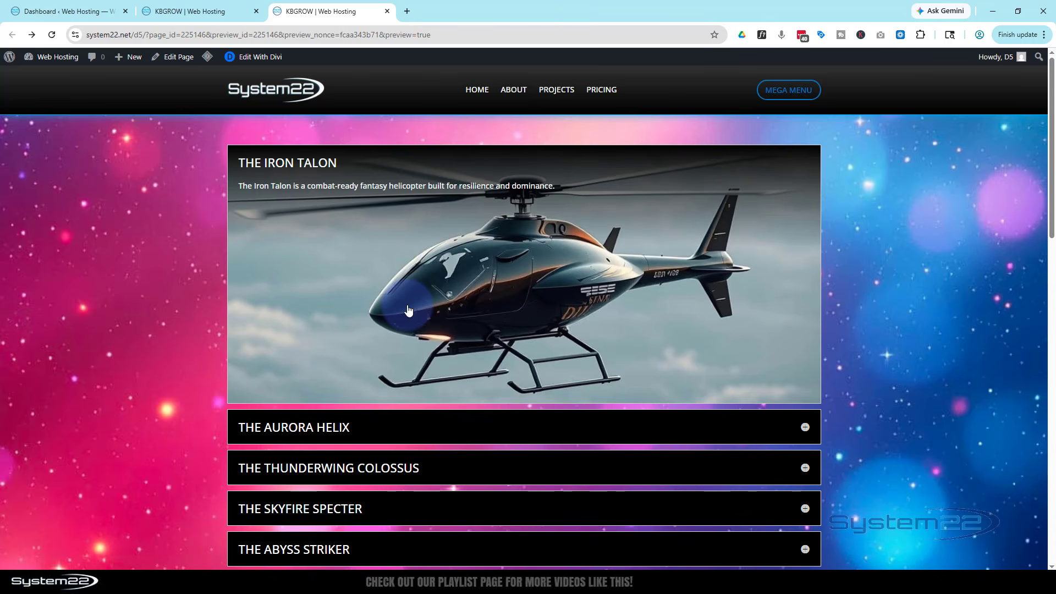
Switch to the KBGROW page in the Divi builder and delete its existing section
left_click(208, 16)
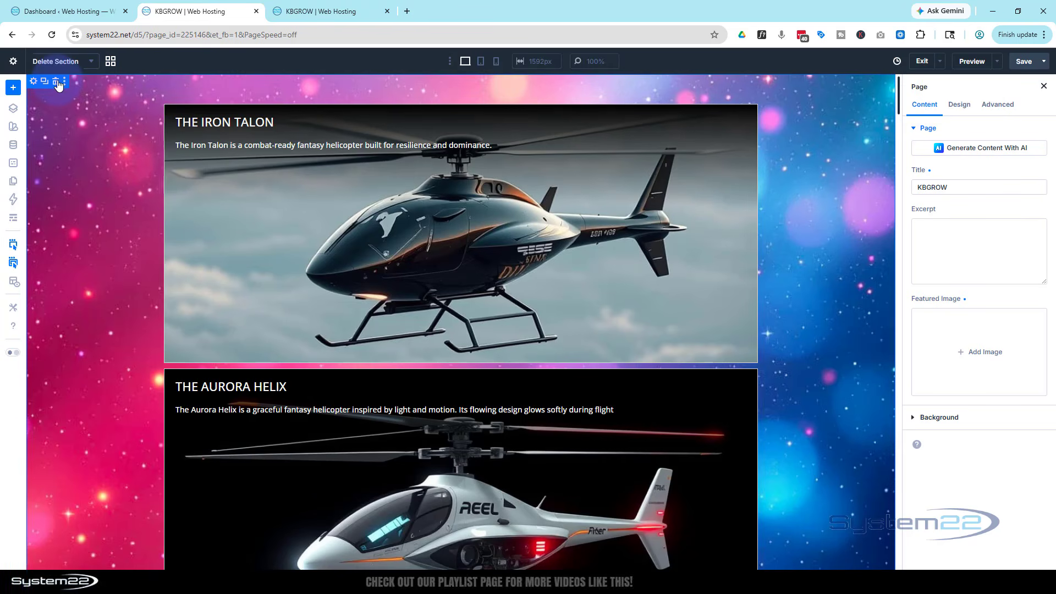
left_click(56, 82)
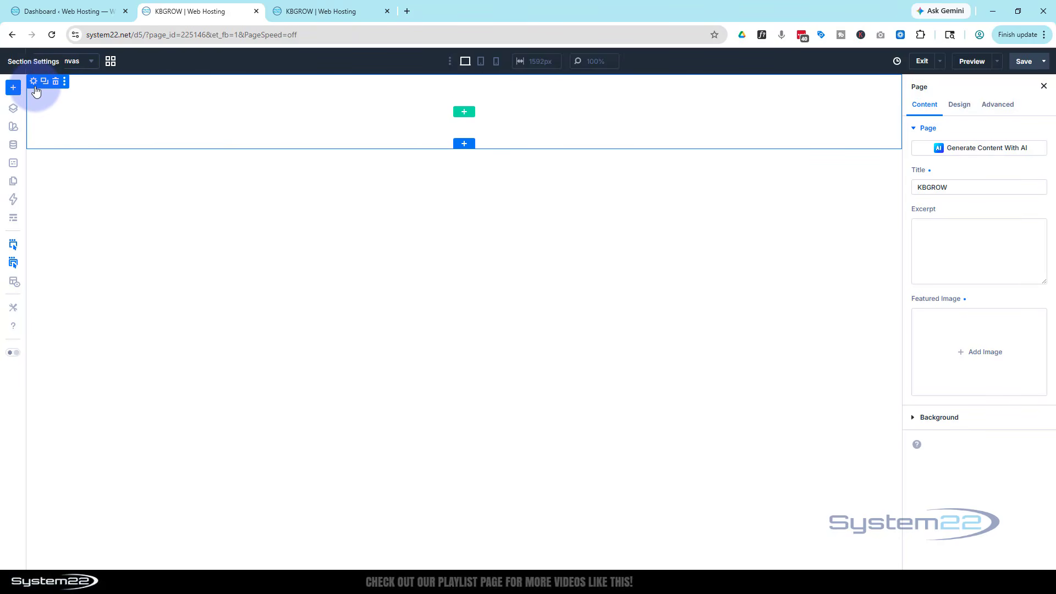
Insert an equal-columns row with one column, add an Accordion module to it and delete the module's second item
left_click(464, 114)
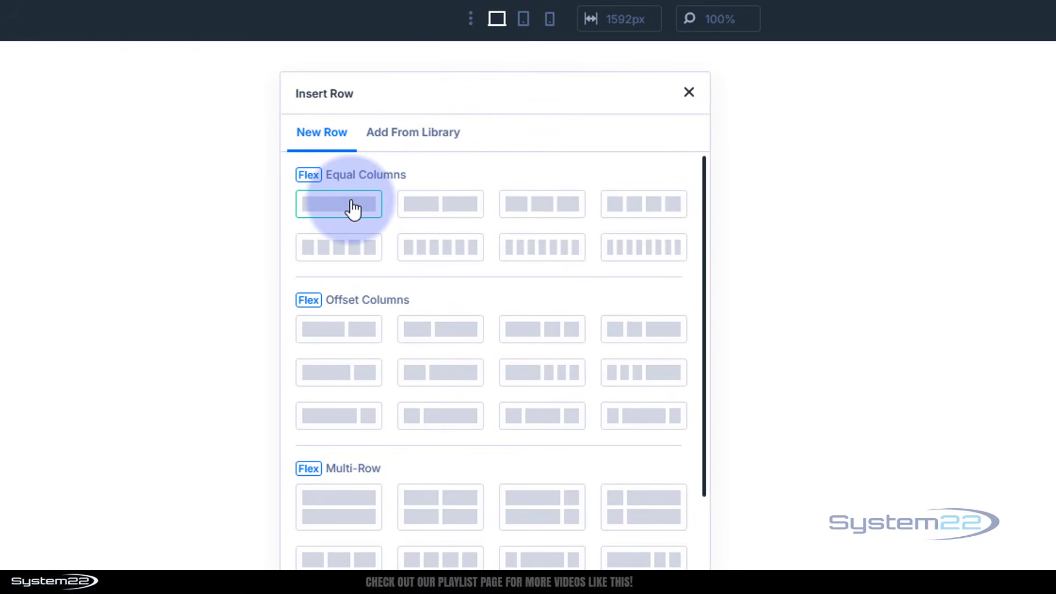
left_click(353, 208)
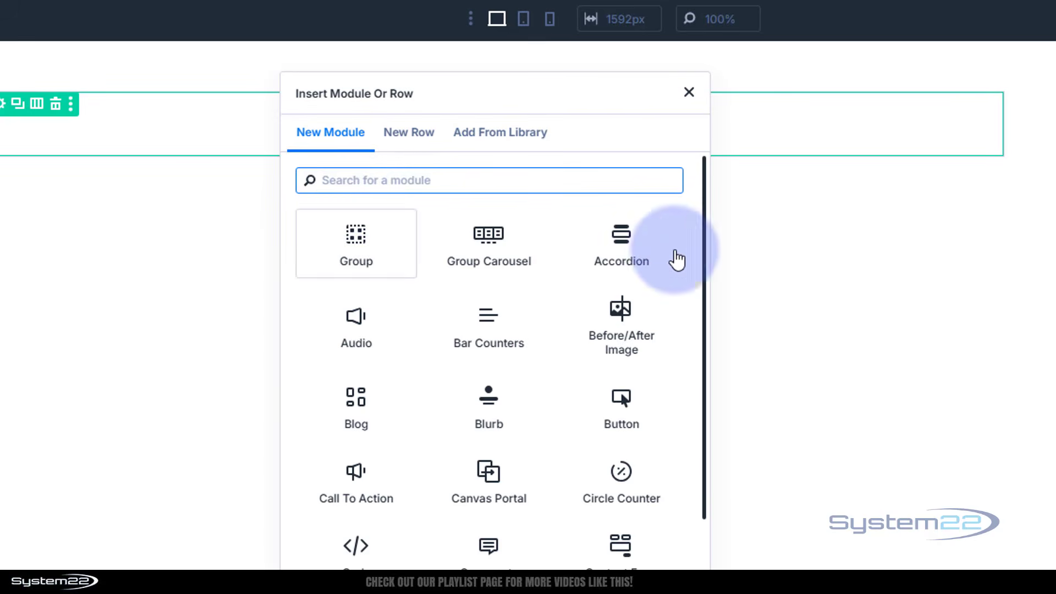
left_click(636, 242)
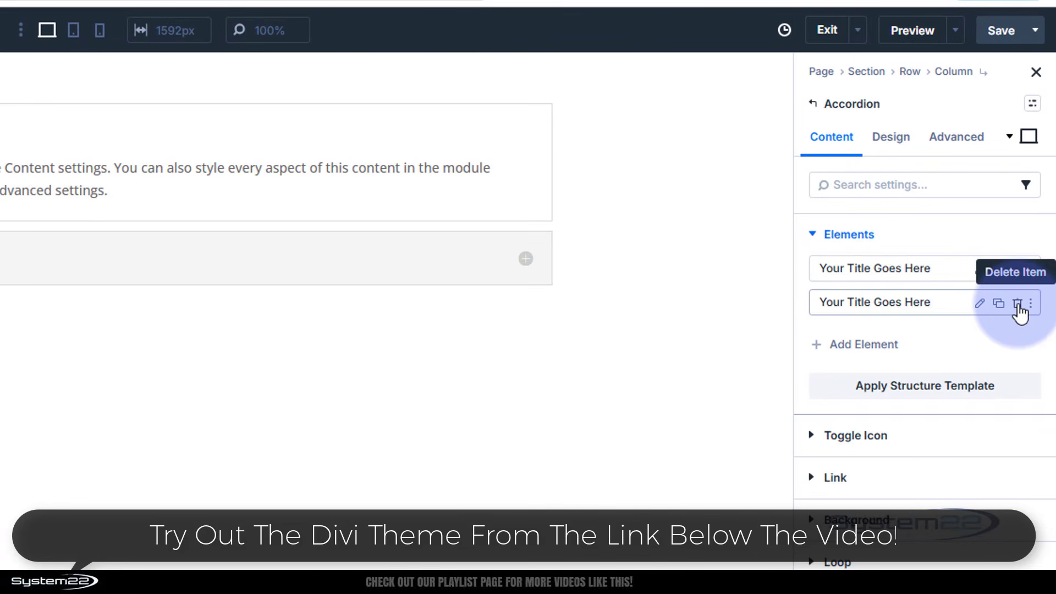
left_click(1017, 304)
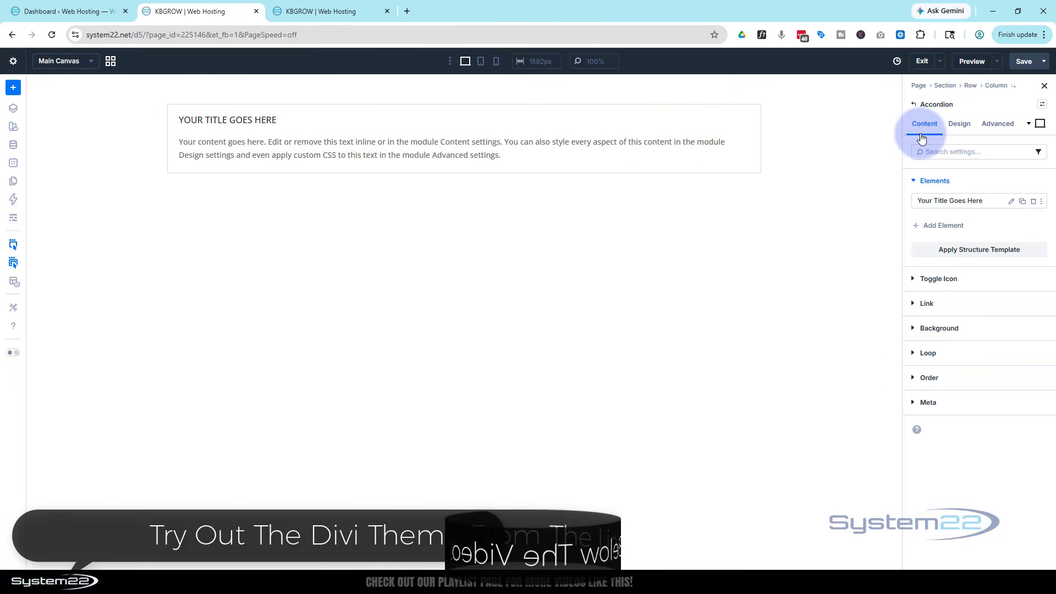
Enable Loop Element for the remaining accordion item
left_click(685, 128)
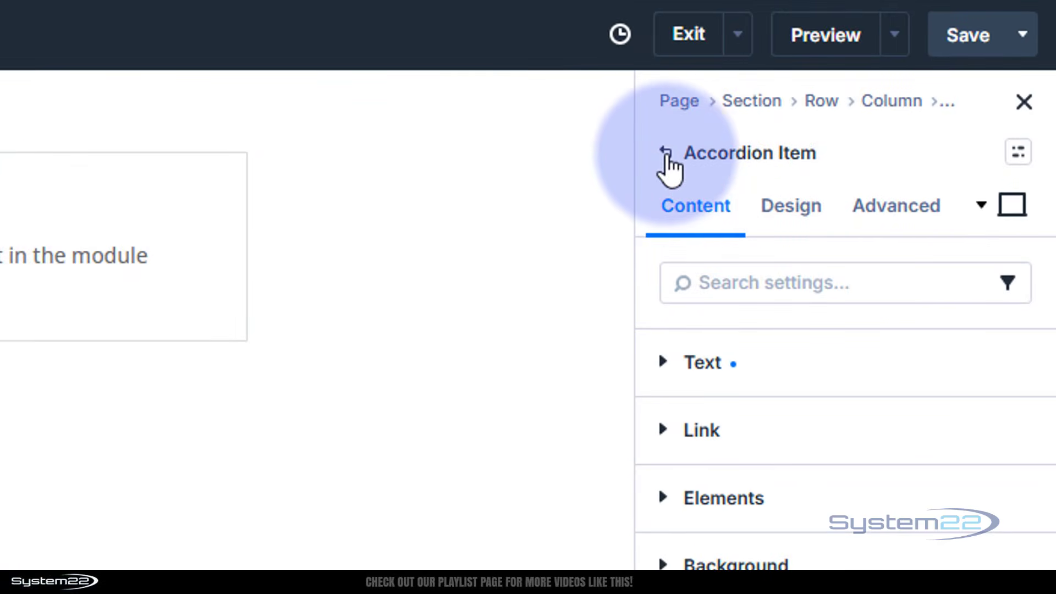
left_click(666, 153)
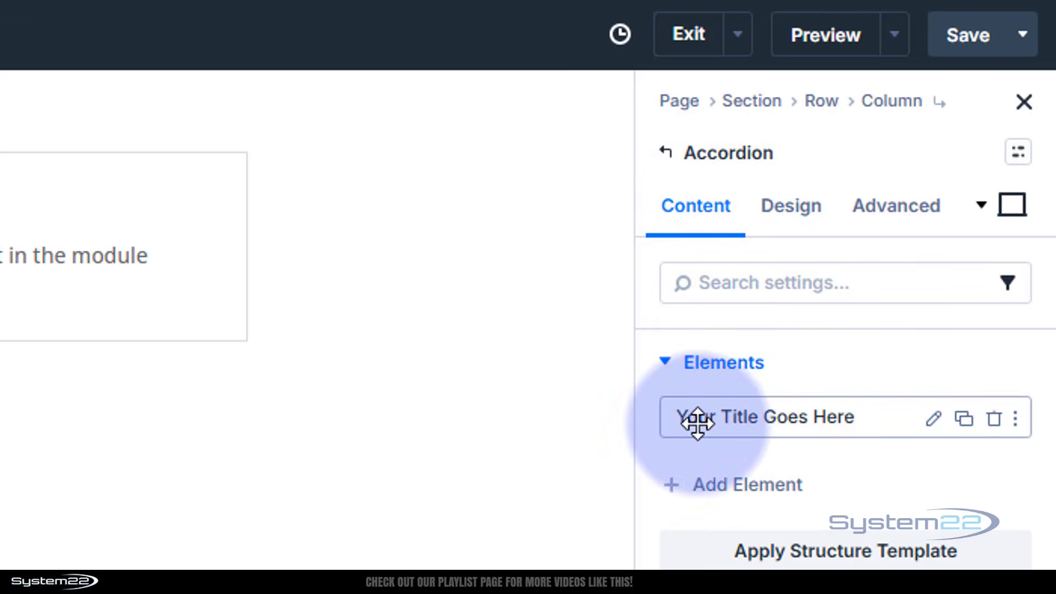
left_click(934, 419)
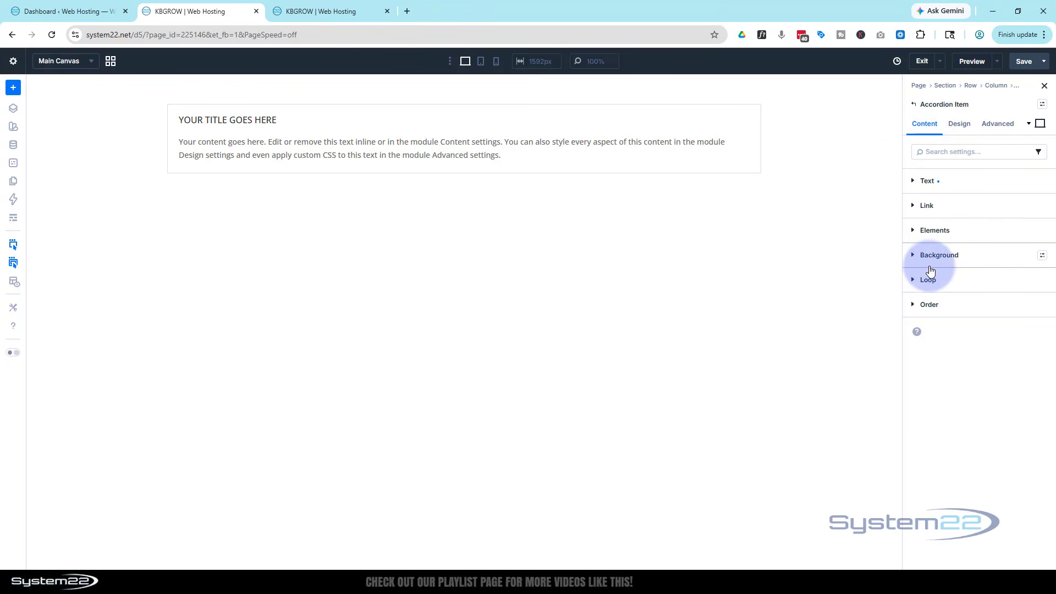
left_click(935, 280)
left_click(928, 314)
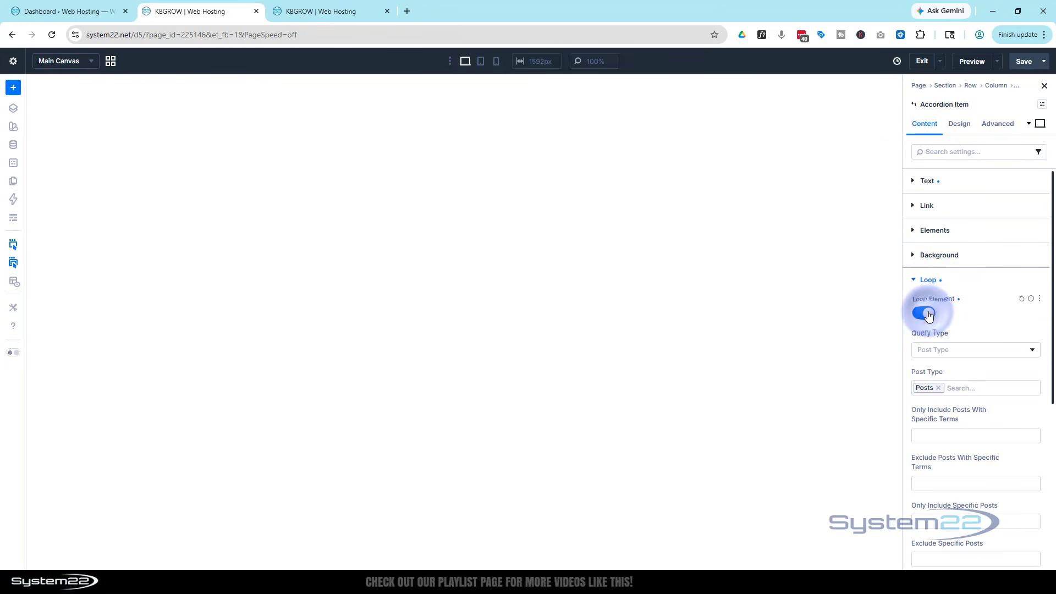
Examine the accordion item's loop query settings, including the available post types and the include and exclude filters
scroll(979, 279, "down", 3)
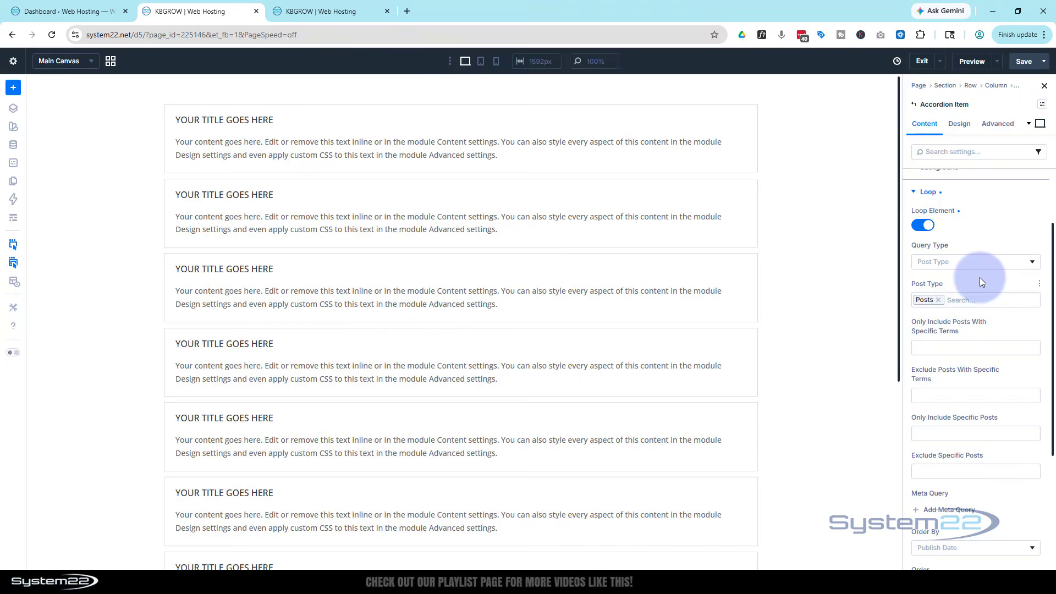
left_click(845, 302)
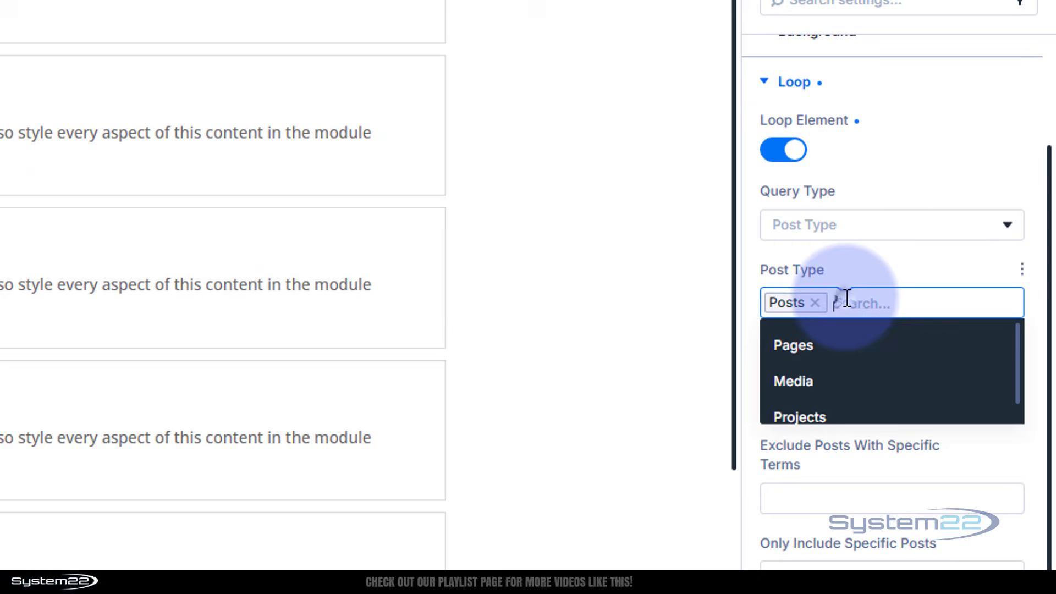
scroll(879, 353, "down", 1)
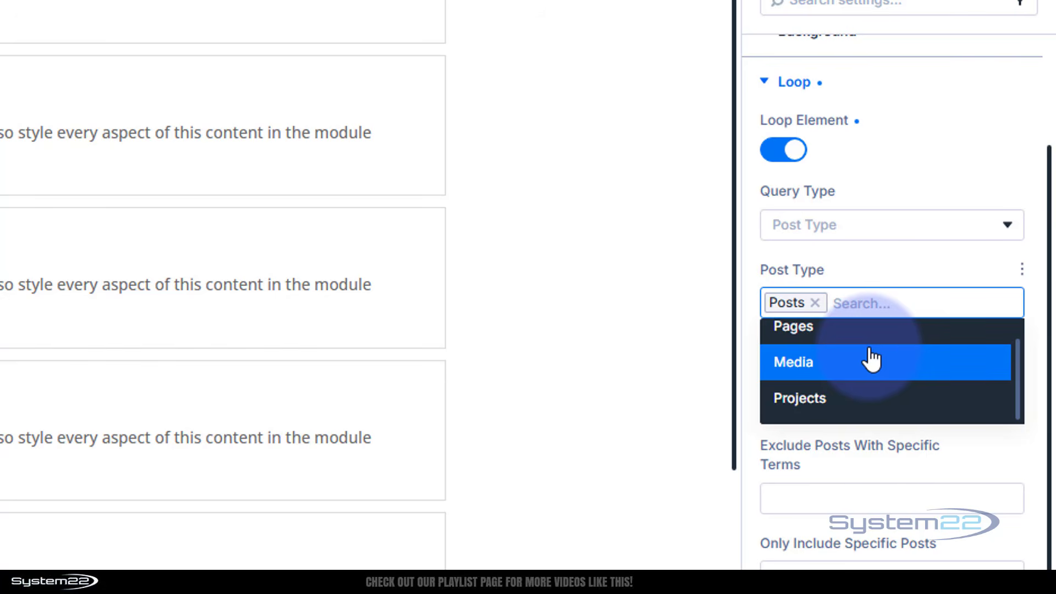
left_click(878, 272)
left_click(878, 304)
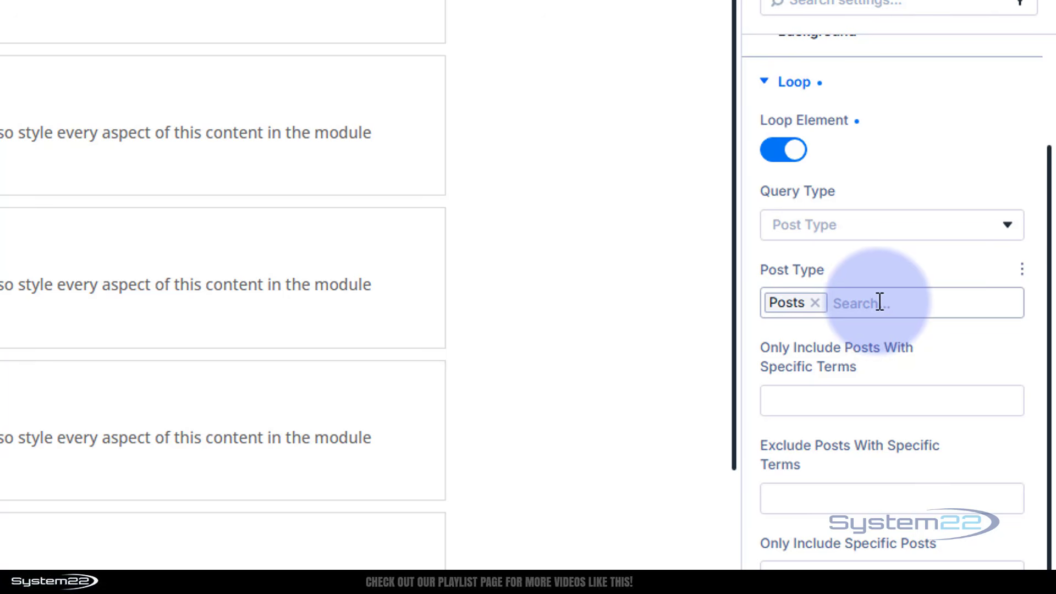
scroll(902, 549, "down", 2)
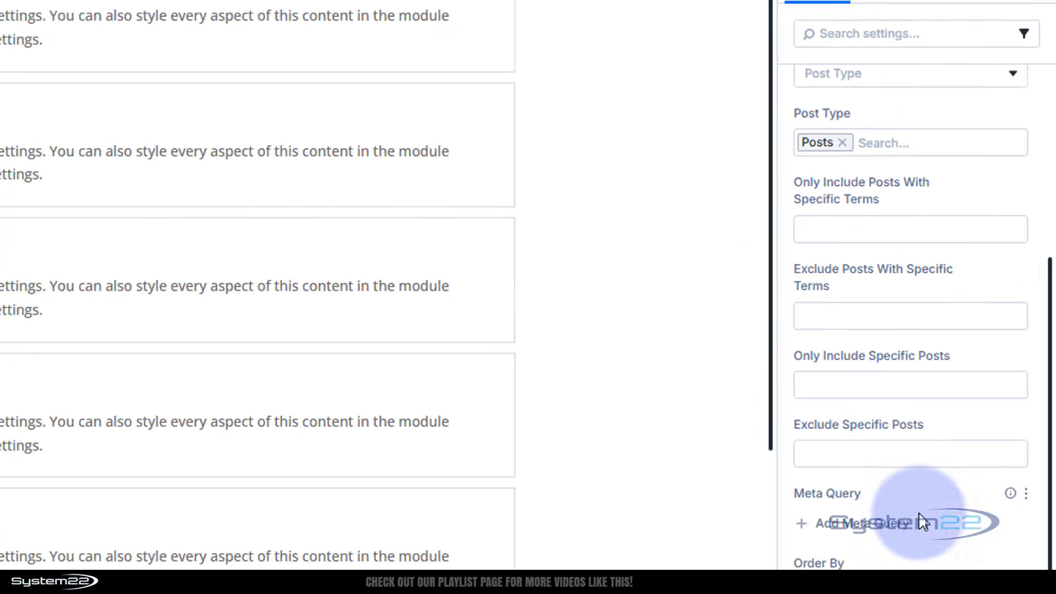
scroll(924, 521, "down", 2)
scroll(932, 493, "up", 2)
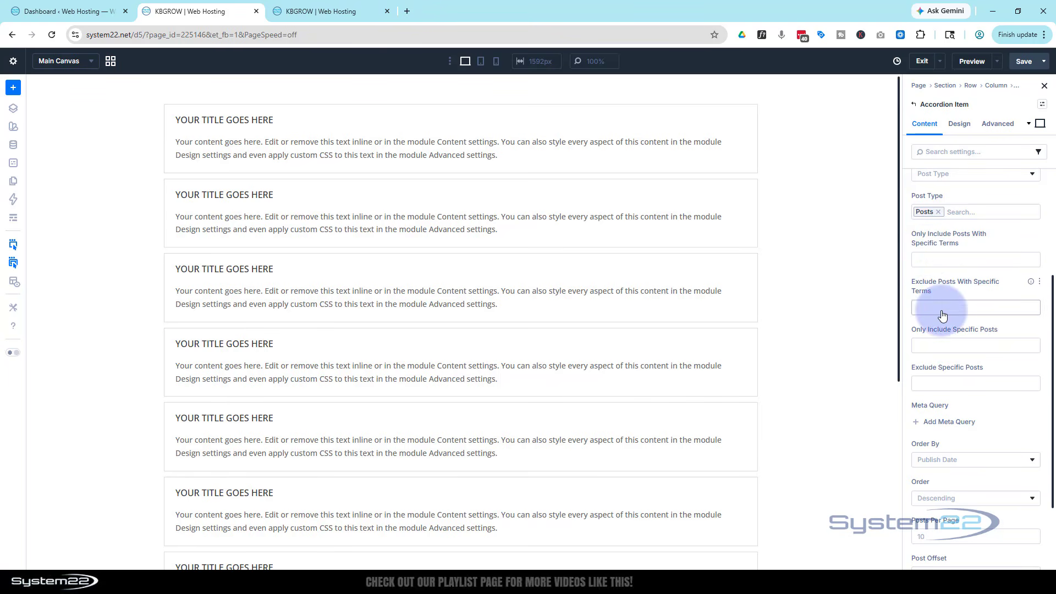
scroll(942, 314, "up", 2)
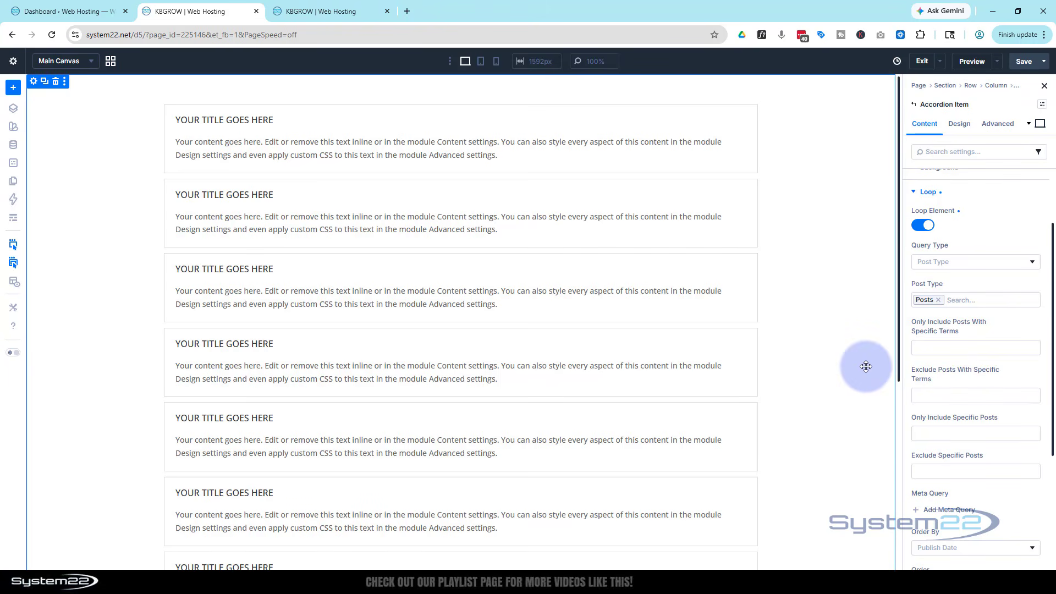
Set the accordion item loop's posts per page to 30 and check the repeated items on the canvas
scroll(968, 358, "down", 3)
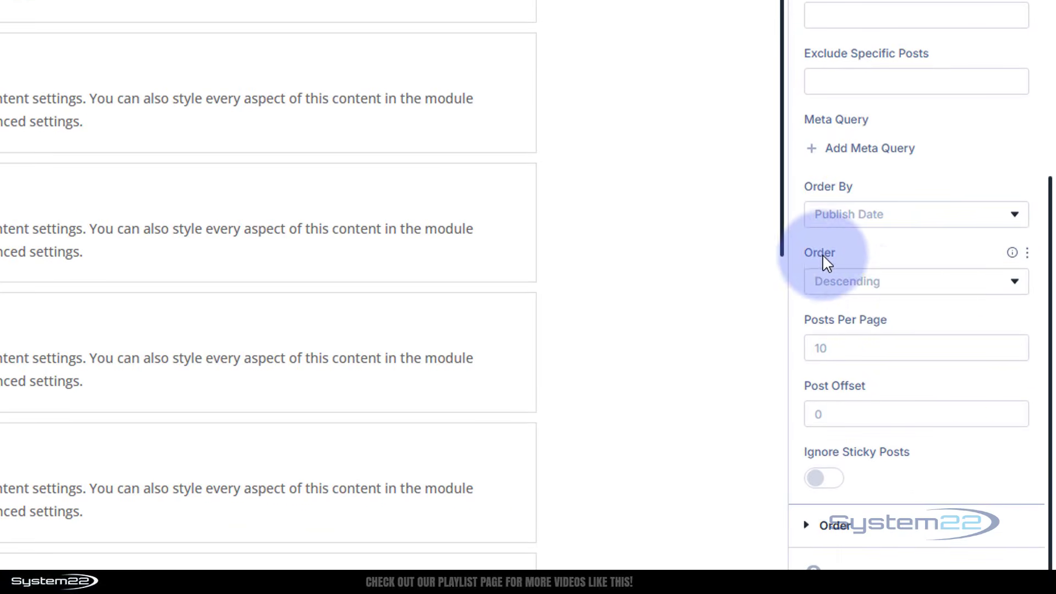
left_click(828, 353)
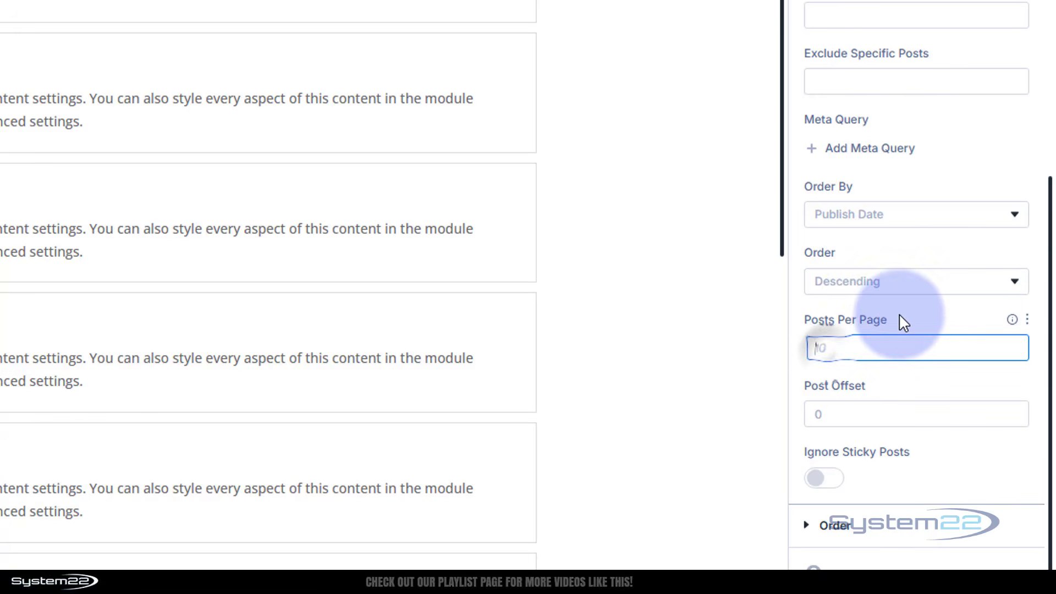
left_click(896, 314)
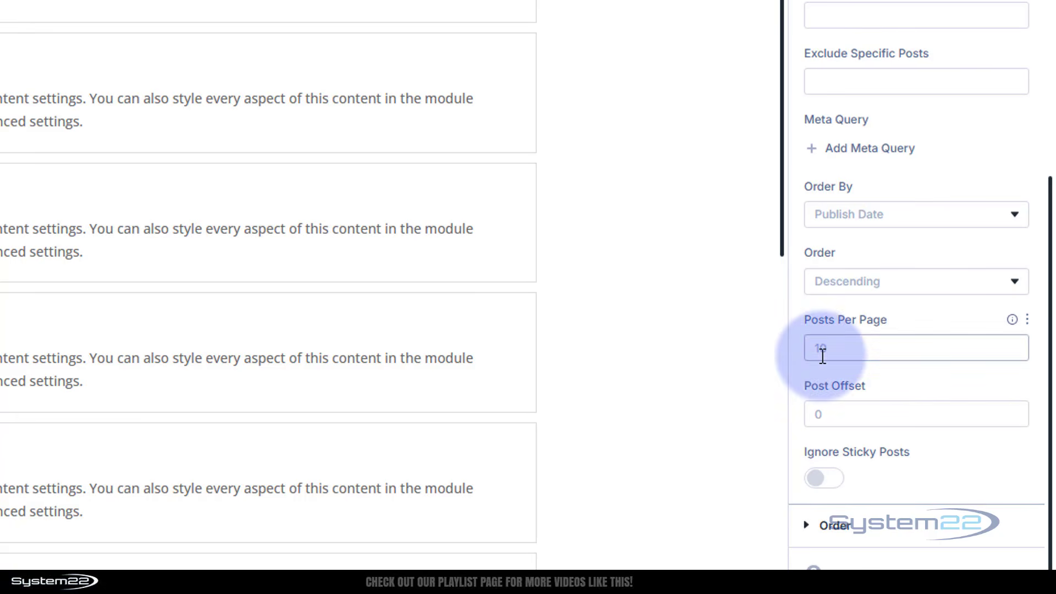
left_click(825, 352)
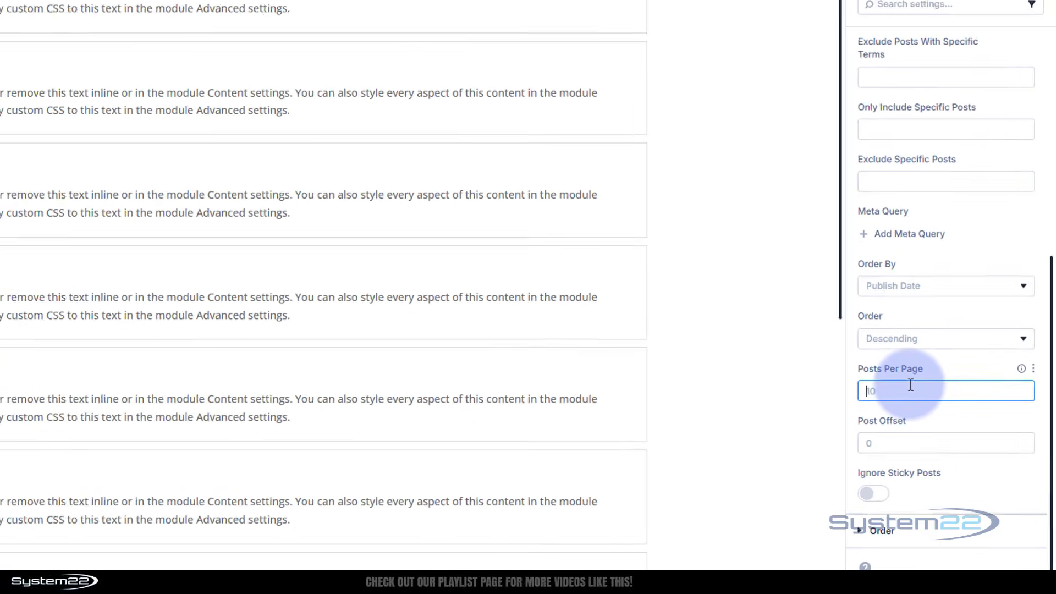
type("30")
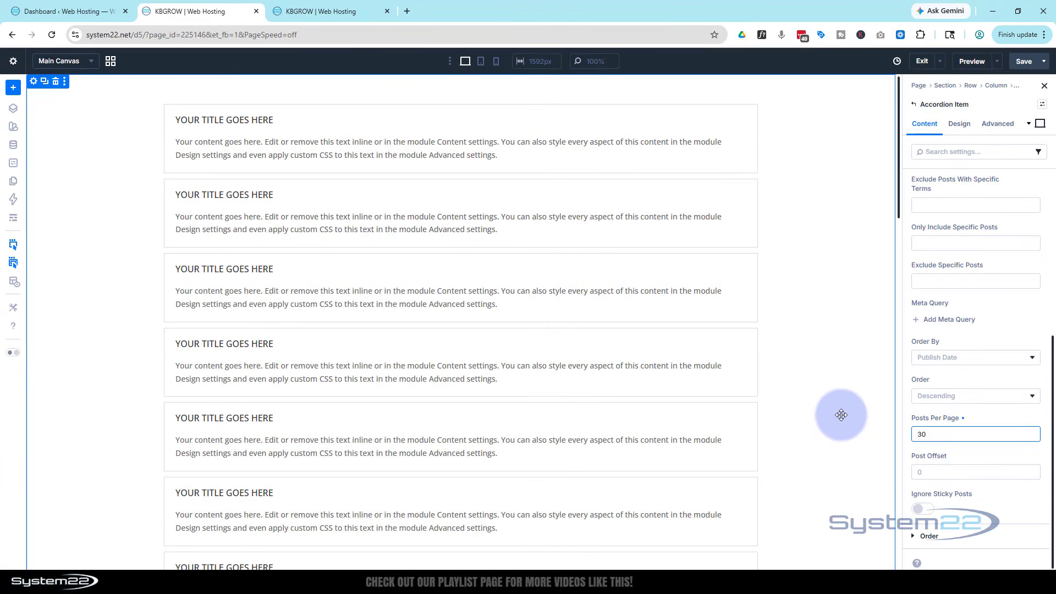
scroll(843, 416, "down", 1)
scroll(844, 417, "up", 2)
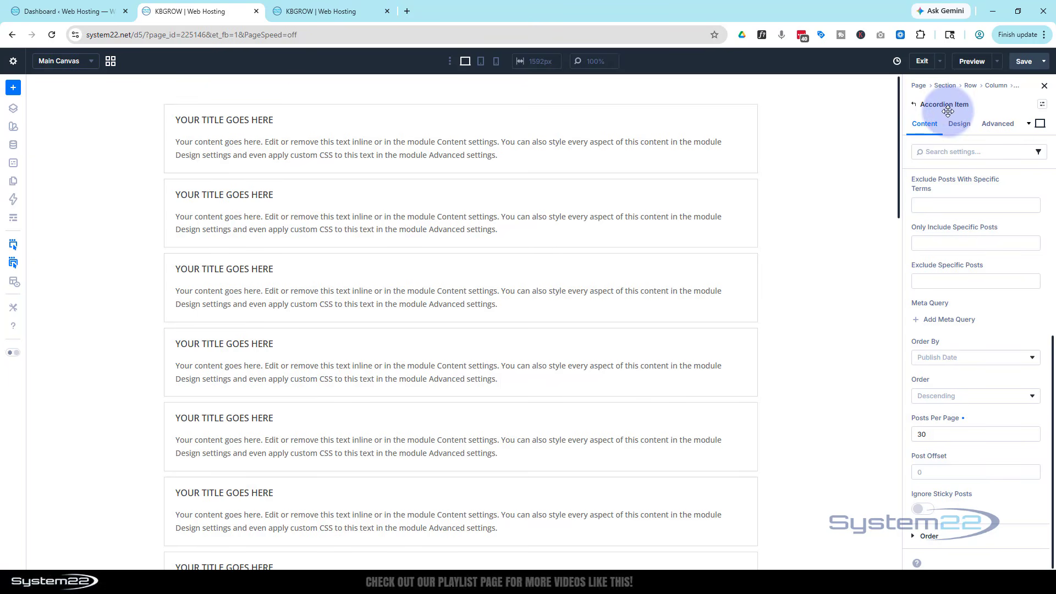
scroll(943, 216, "up", 5)
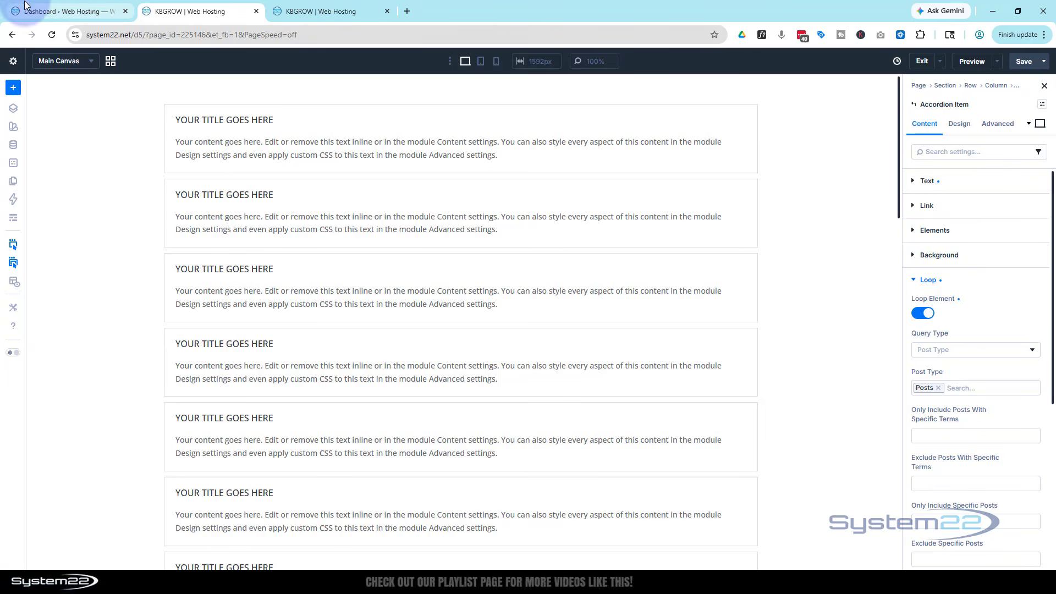
Review the site's list of all posts in the WordPress dashboard and return to the Divi builder page
left_click(46, 15)
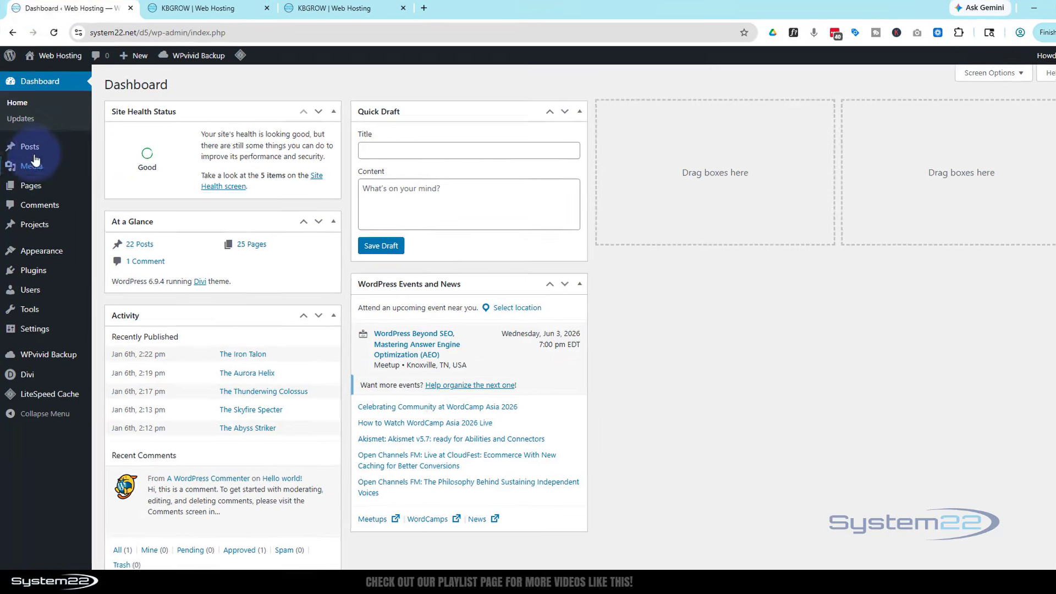
mouse_move(27, 146)
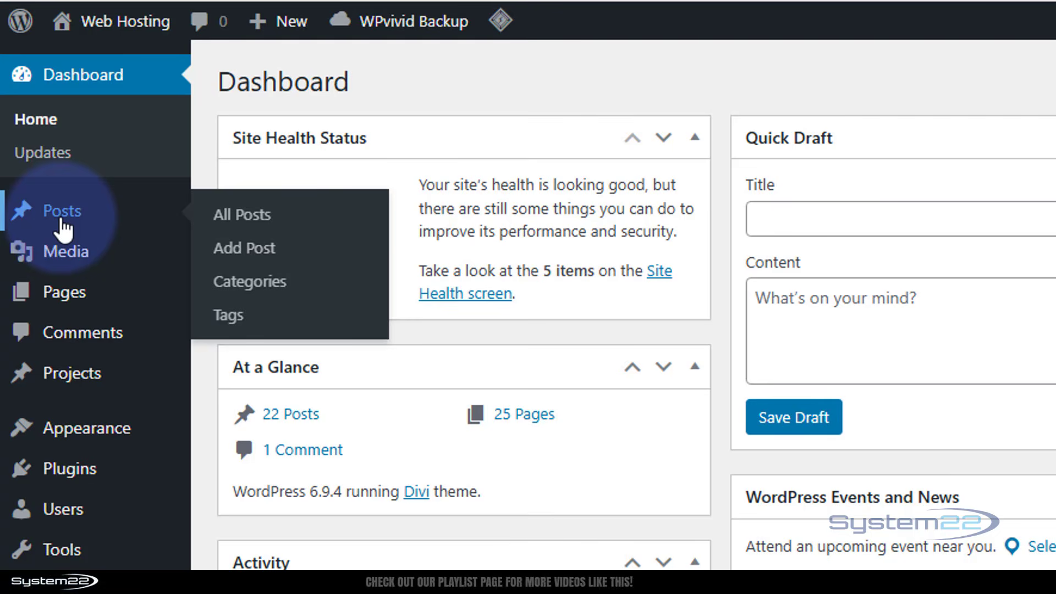
left_click(62, 220)
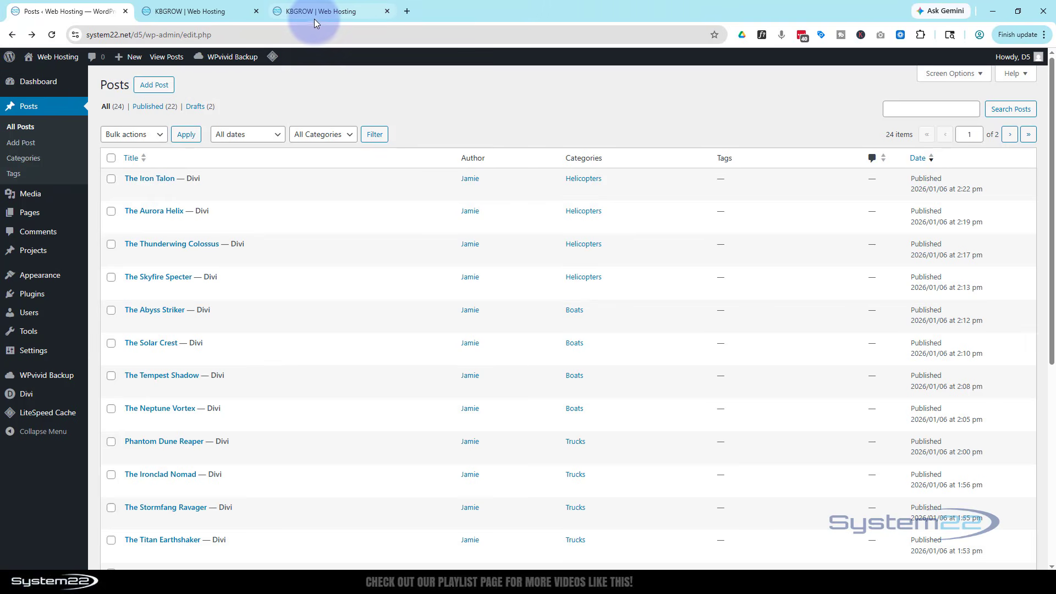
left_click(203, 12)
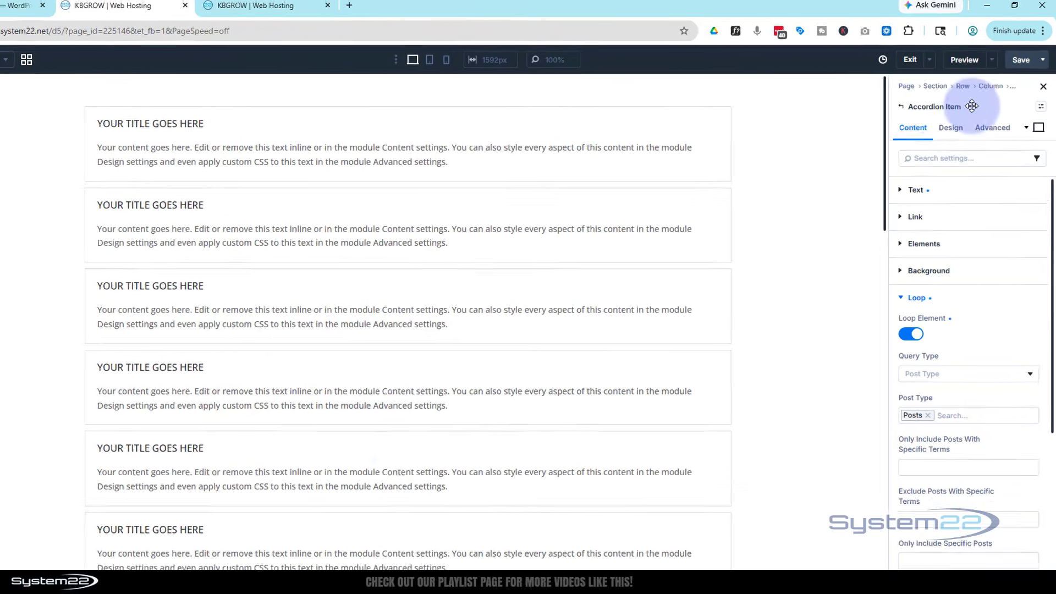
Set the accordion item's title to the dynamic content Loop Post Title and apply it
left_click(915, 191)
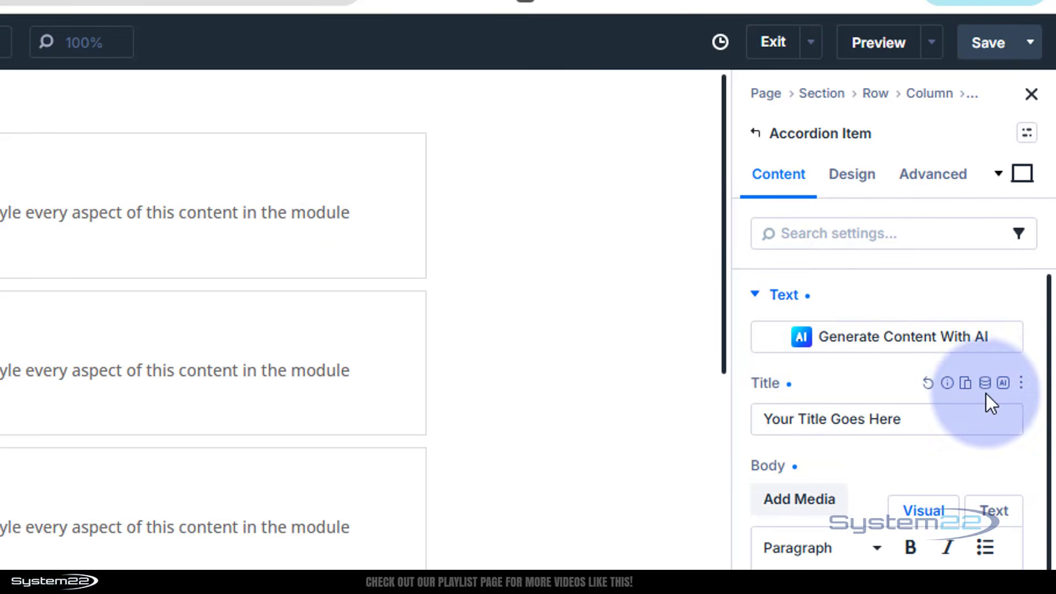
left_click(985, 385)
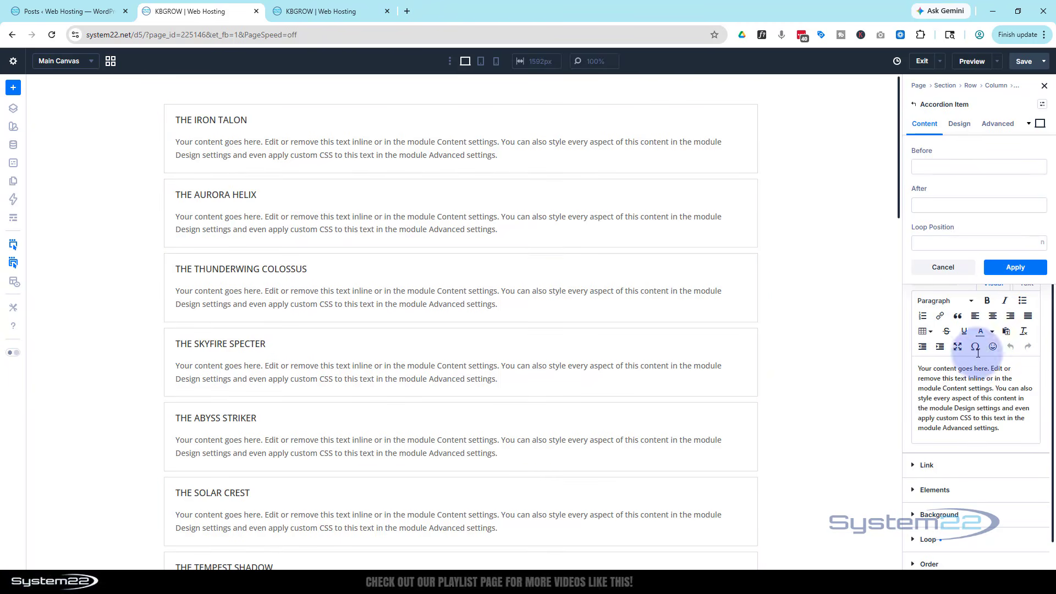
left_click(1012, 267)
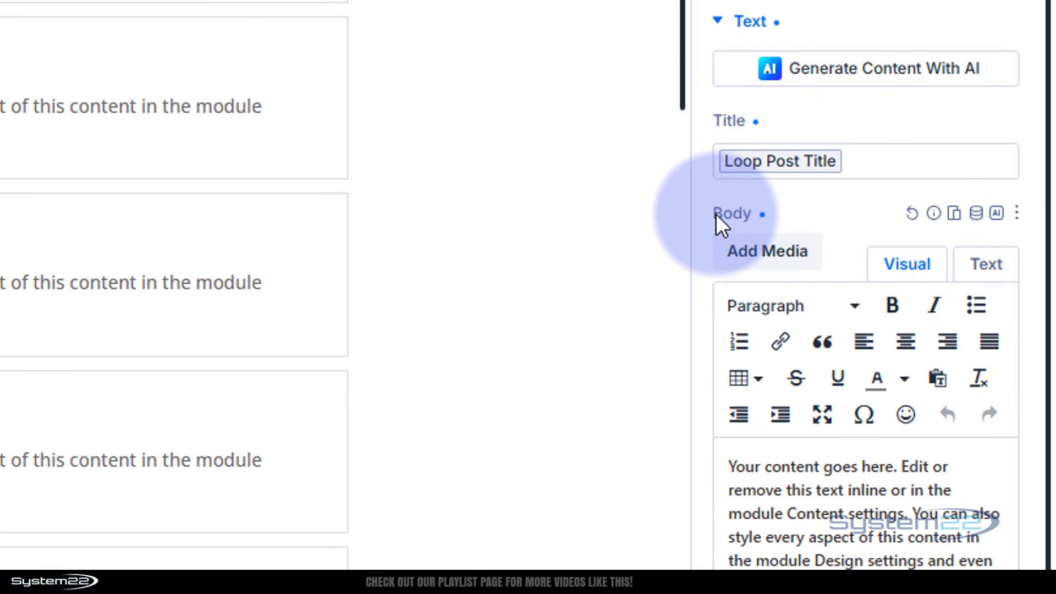
Replace the accordion item's body with the dynamic content Loop Excerpt and apply it
left_click(975, 216)
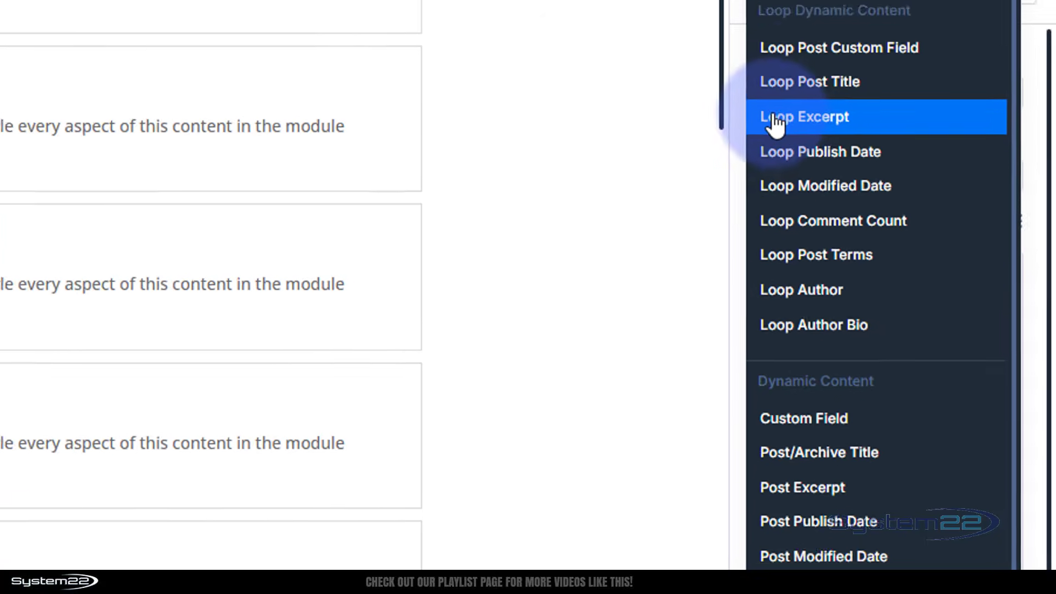
left_click(756, 100)
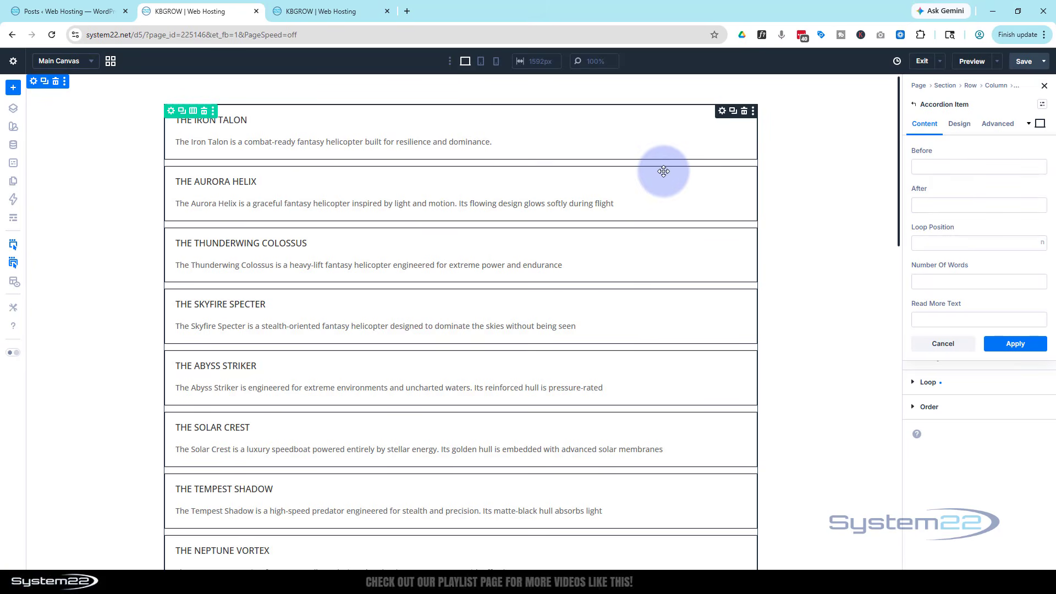
left_click(1015, 344)
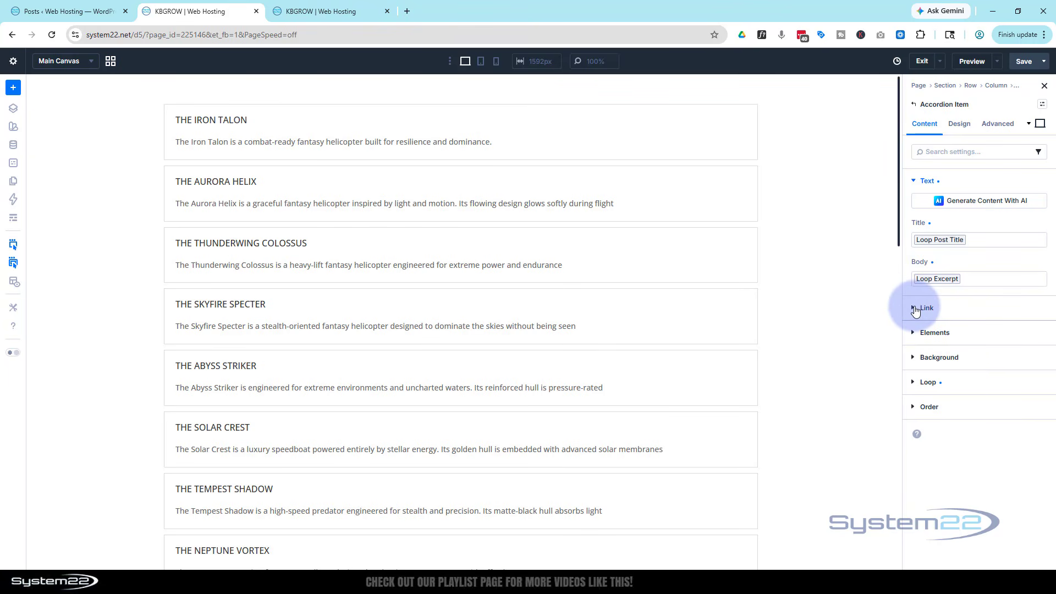
Set the accordion item's Module Link URL to the dynamic content Loop Link and apply it
left_click(915, 309)
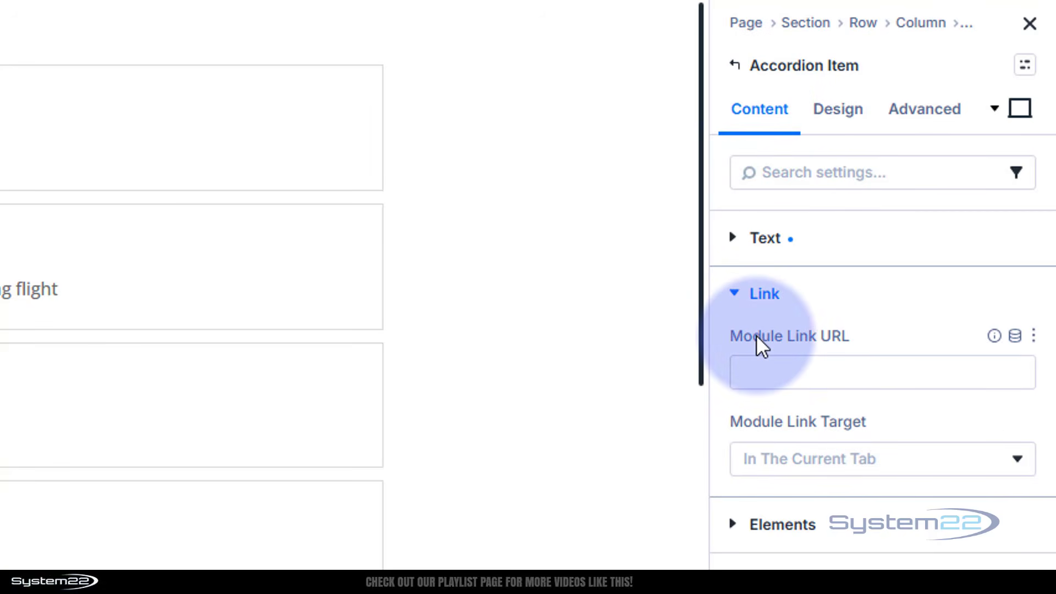
left_click(1015, 335)
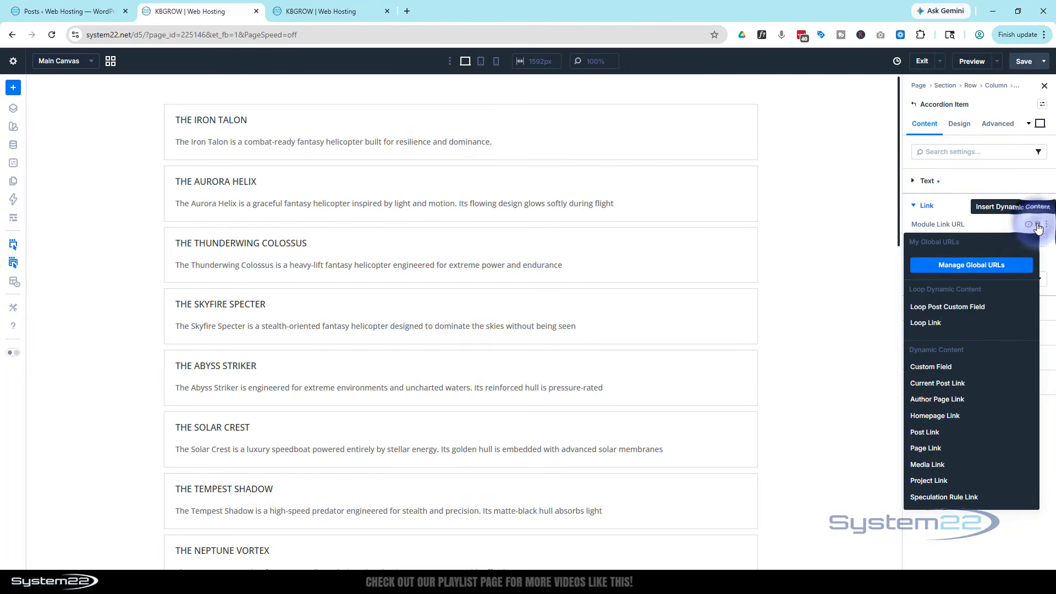
left_click(930, 324)
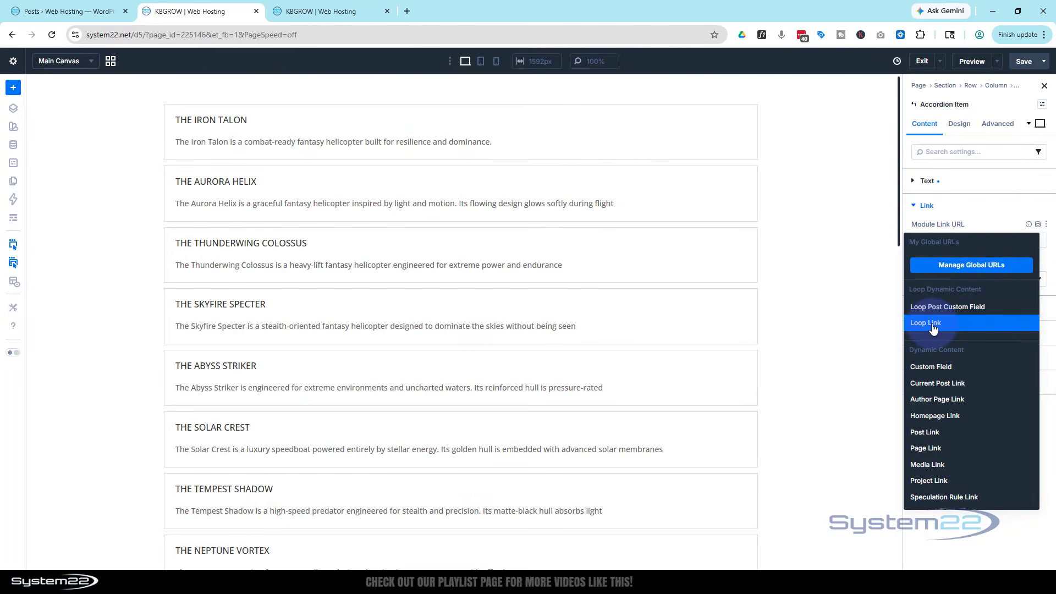
left_click(1015, 306)
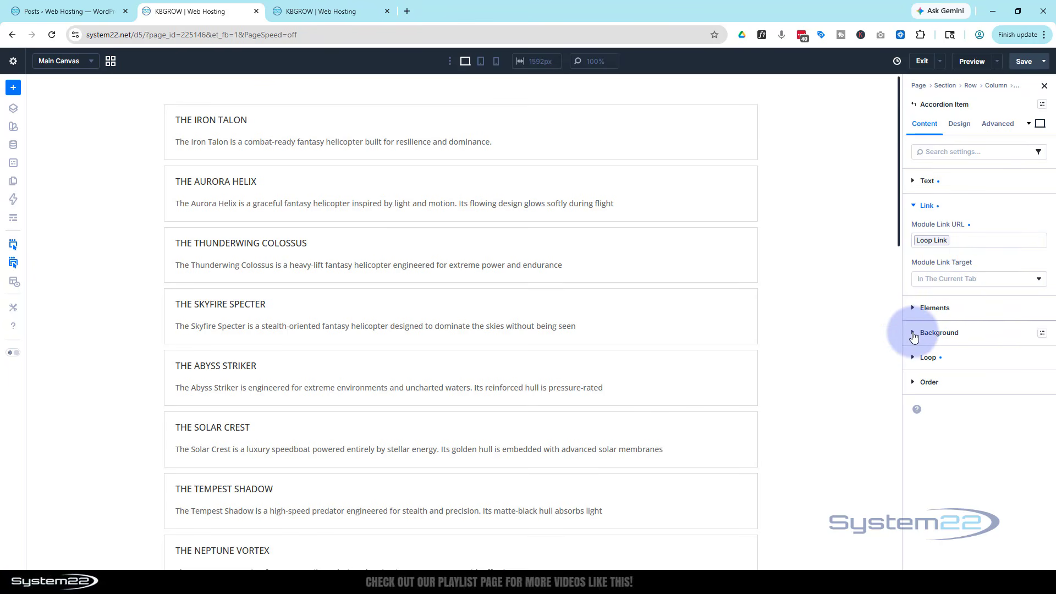
Set the accordion item's background image to the dynamic Loop Featured Image and apply it
left_click(917, 332)
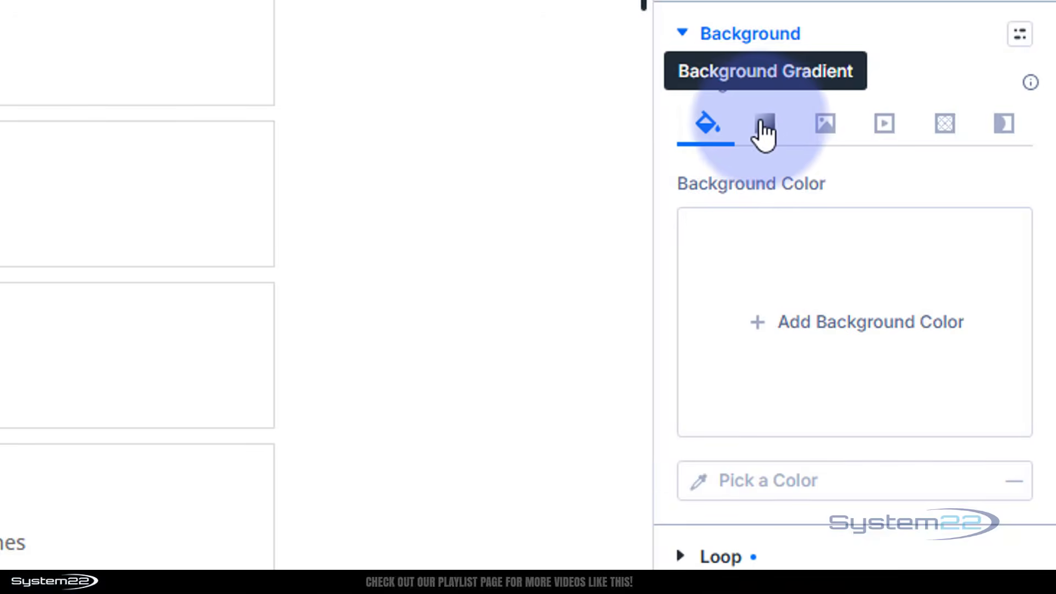
left_click(833, 126)
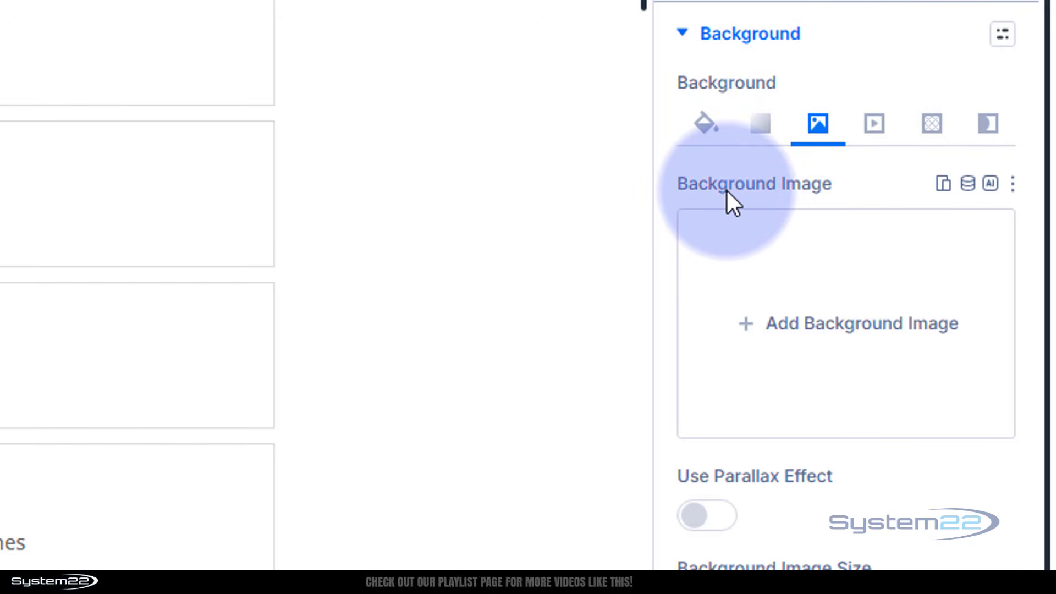
left_click(969, 187)
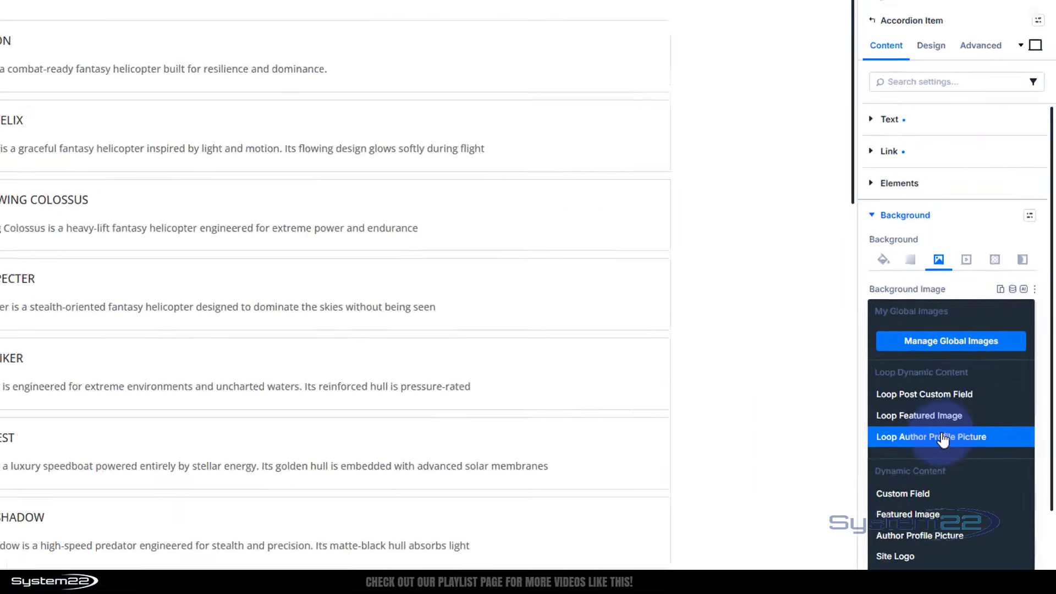
left_click(935, 416)
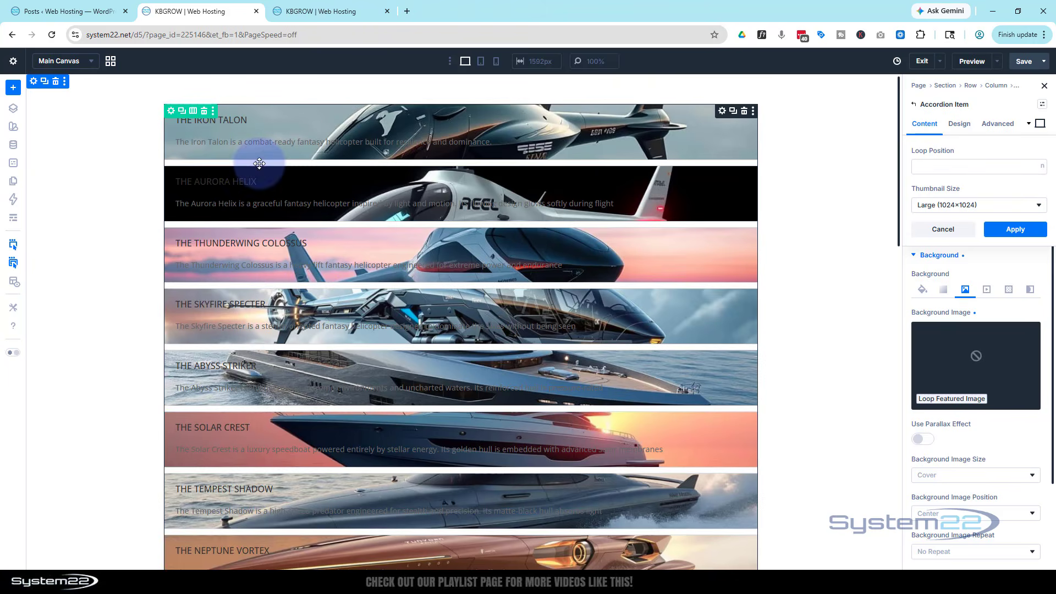
left_click(1015, 229)
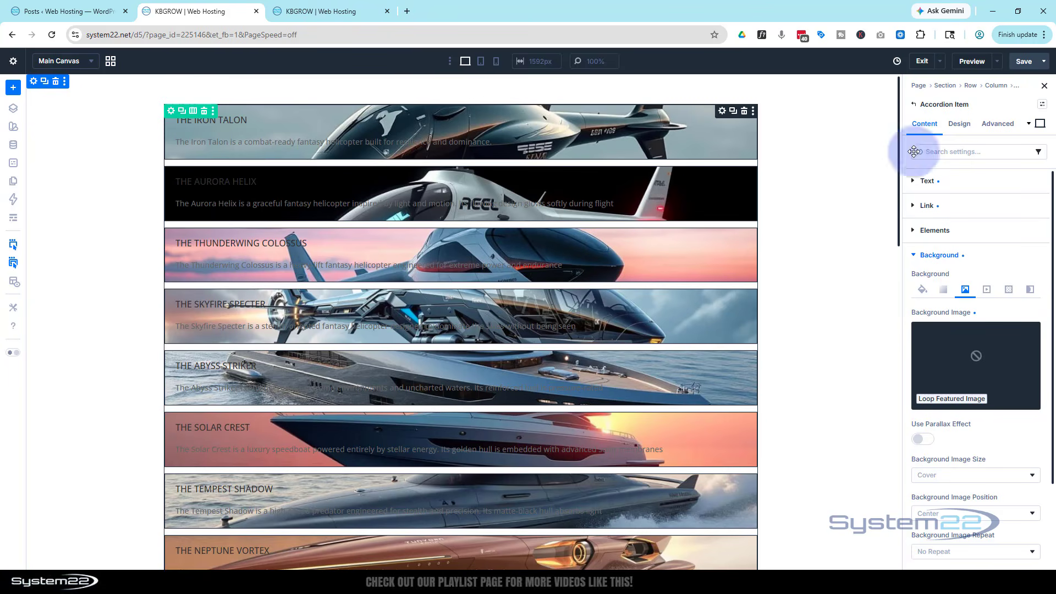
Enable the Spacing option group for the accordion item's Body Text design settings
left_click(966, 126)
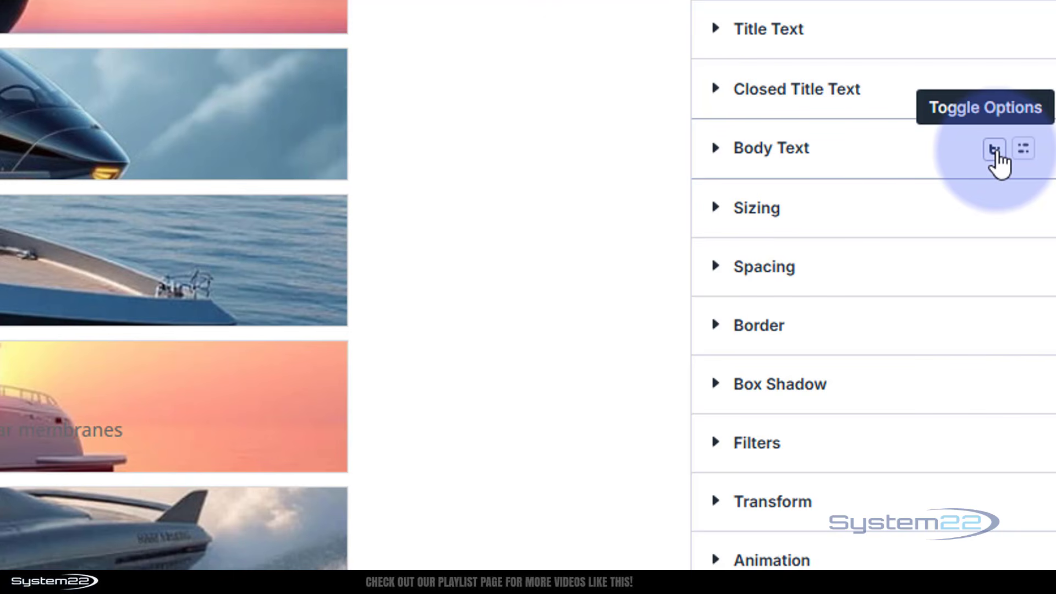
left_click(995, 150)
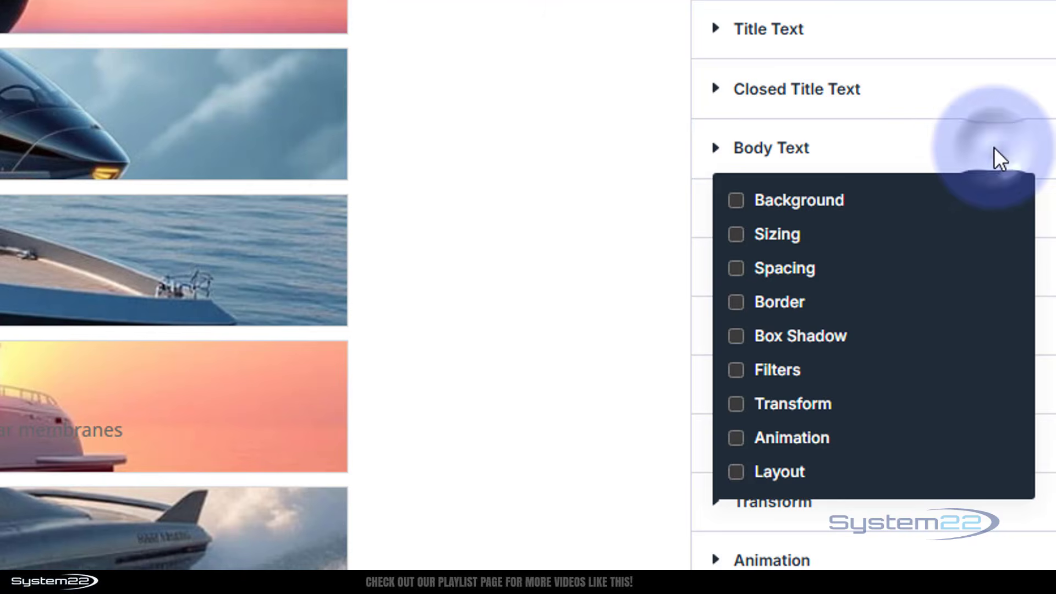
left_click(738, 269)
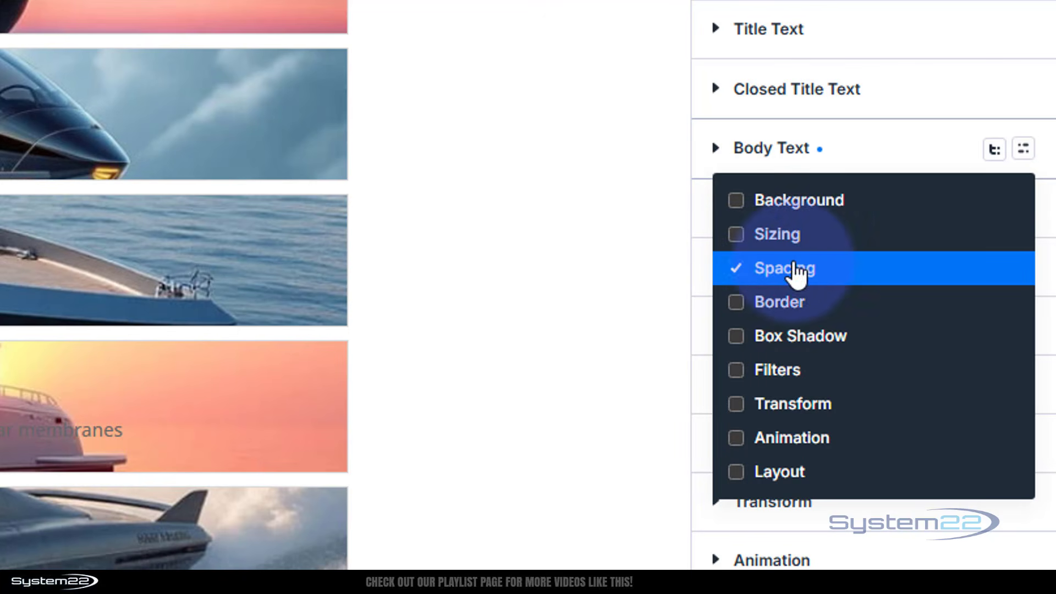
left_click(874, 158)
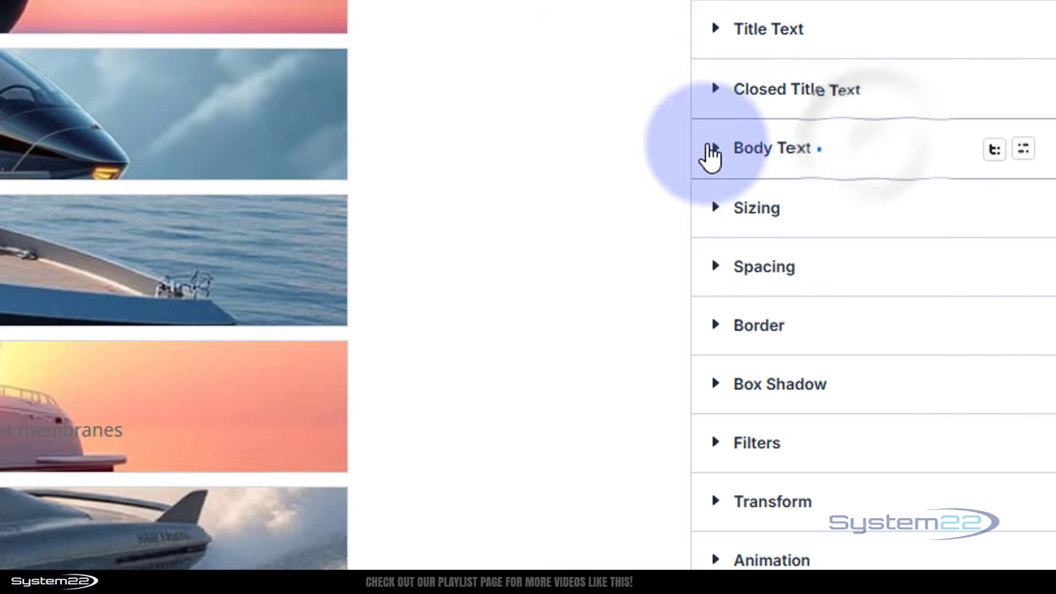
Set the bottom padding in the Body Text spacing to 30vh
left_click(714, 149)
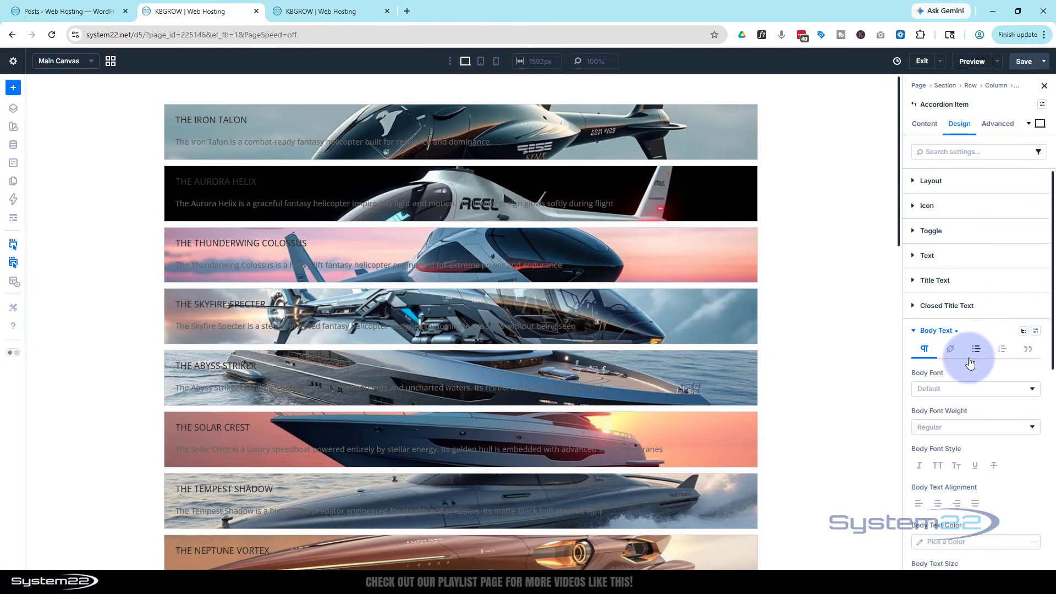
scroll(948, 338, "down", 6)
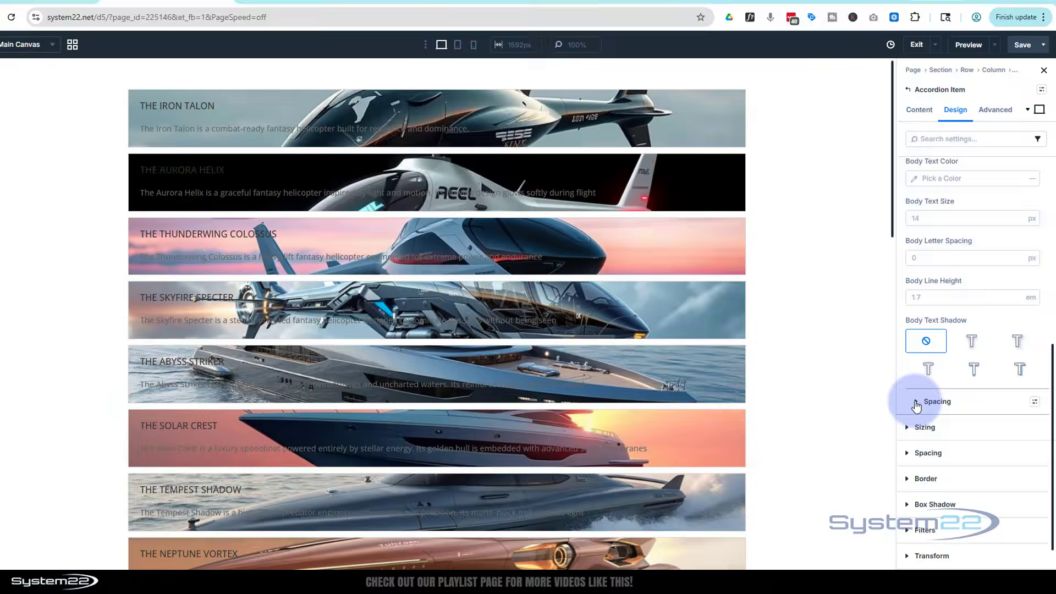
left_click(938, 404)
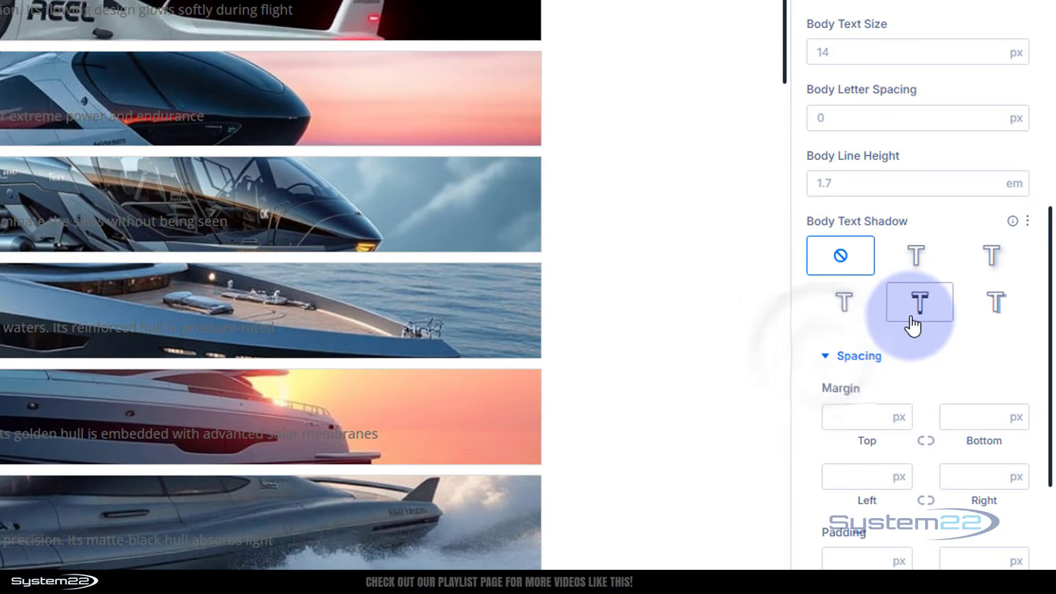
scroll(913, 325, "down", 3)
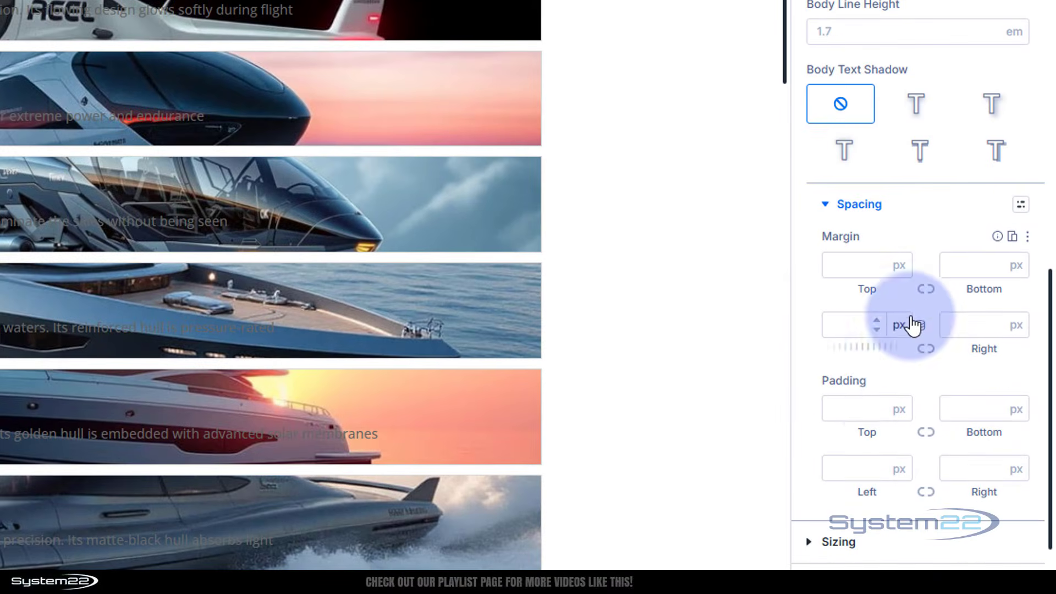
left_click(955, 412)
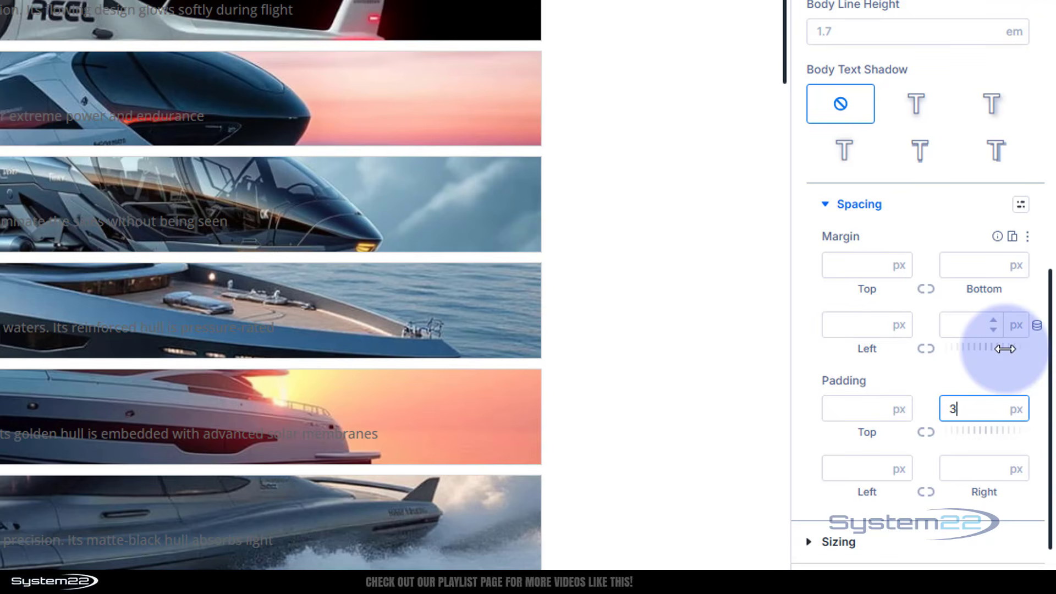
type("30vh")
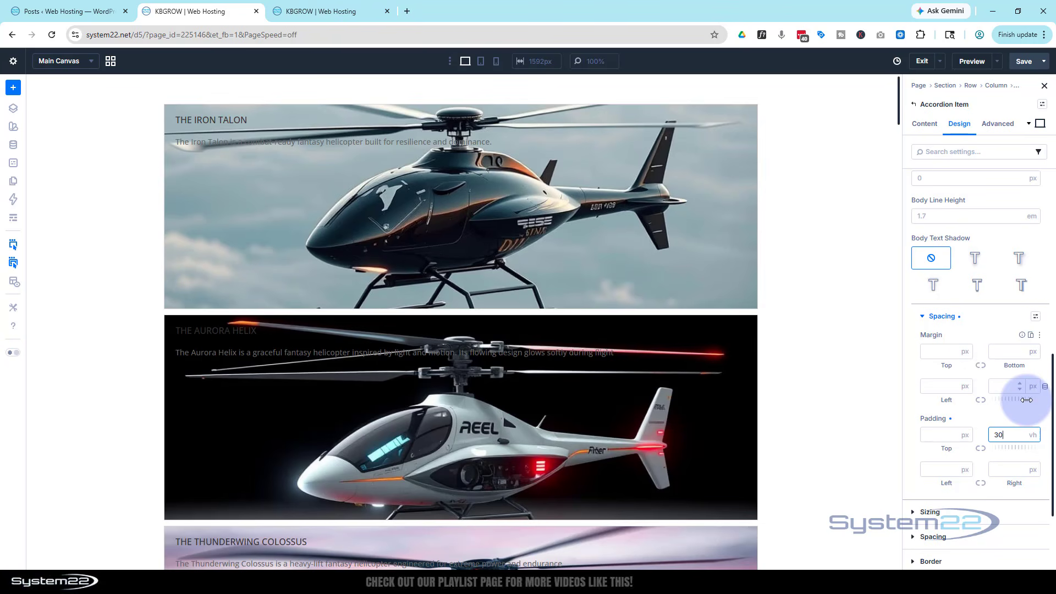
Check the item heights on the canvas and raise the body text's bottom padding to 40vh
scroll(771, 290, "down", 3)
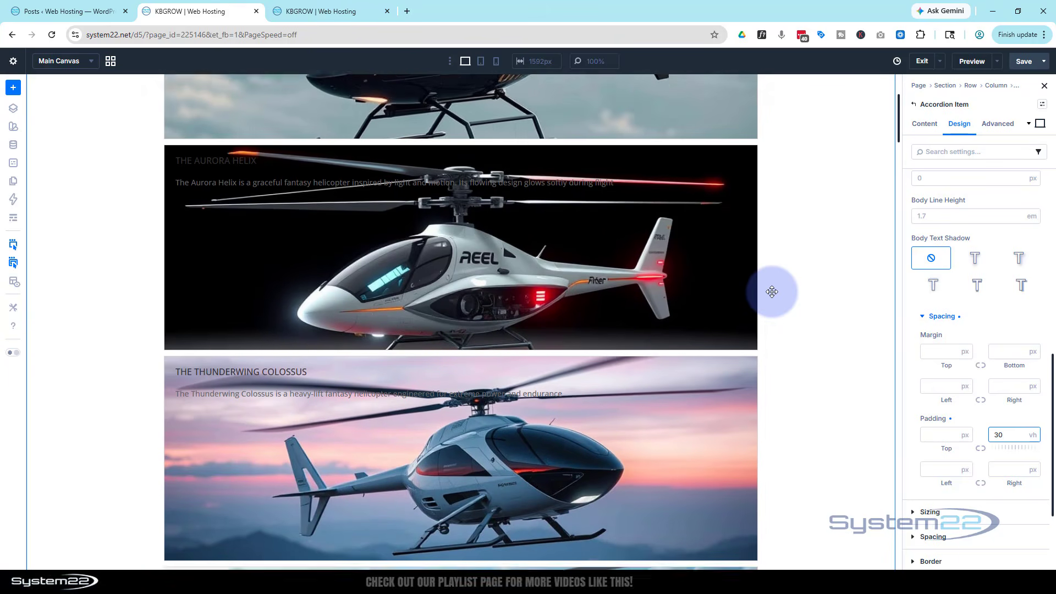
scroll(772, 292, "down", 2)
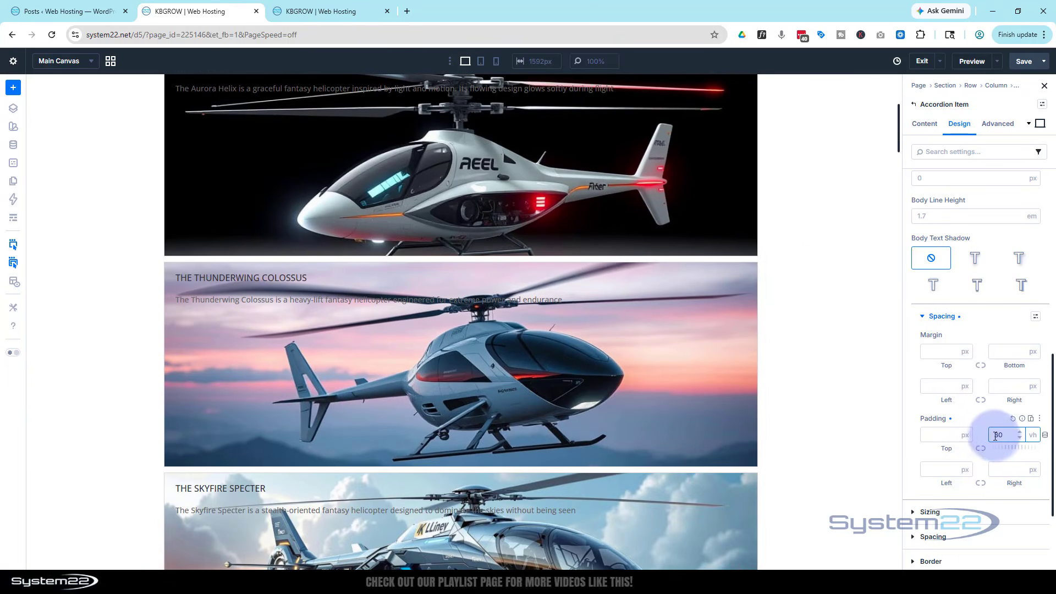
left_click_drag(999, 434, 993, 434)
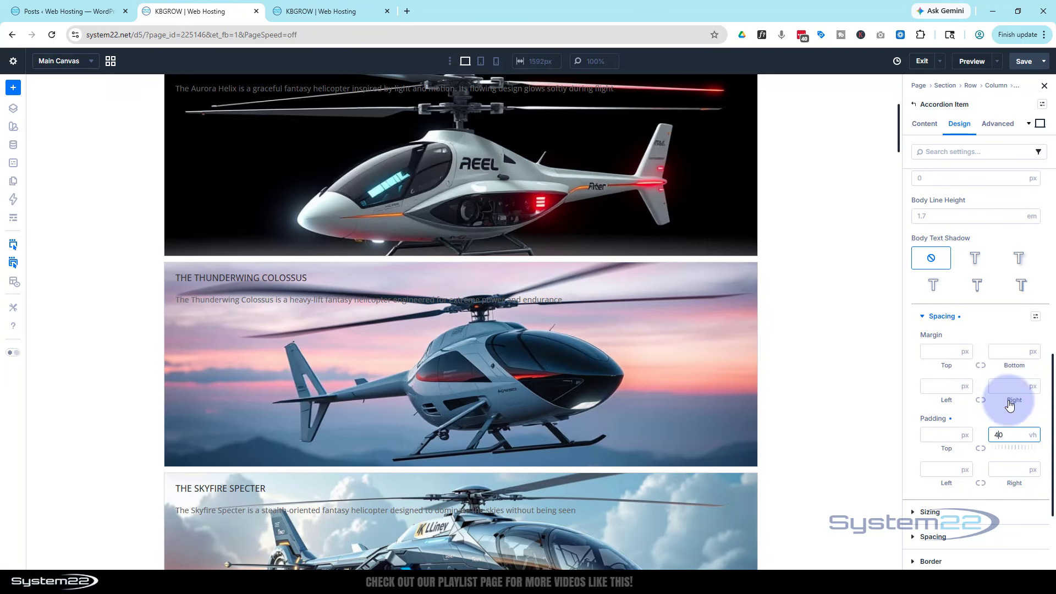
left_click(1000, 412)
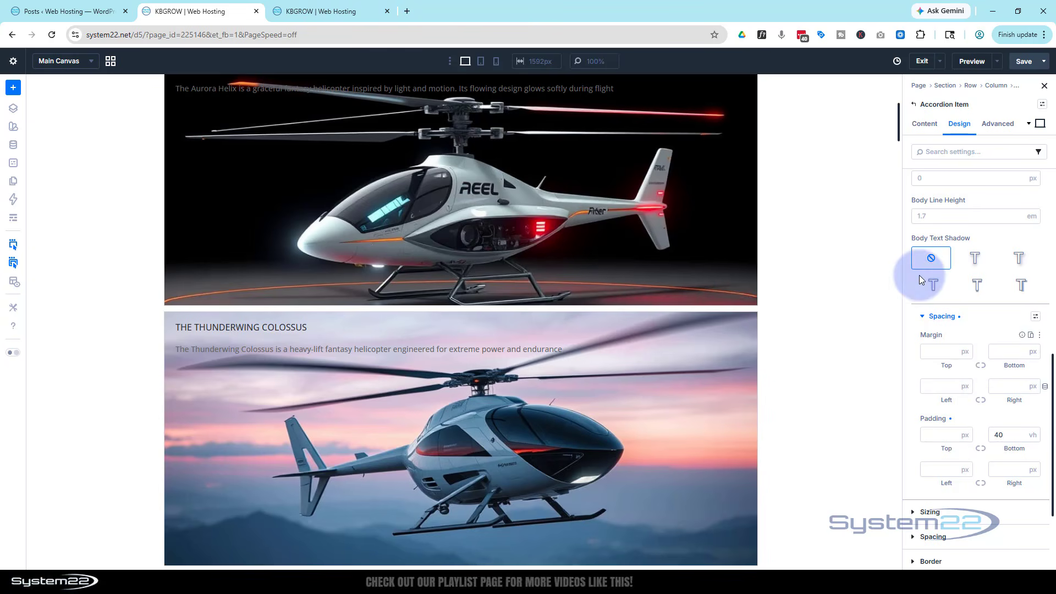
Switch to the phone view and set the body text's bottom padding to 20vh for phones
left_click(481, 61)
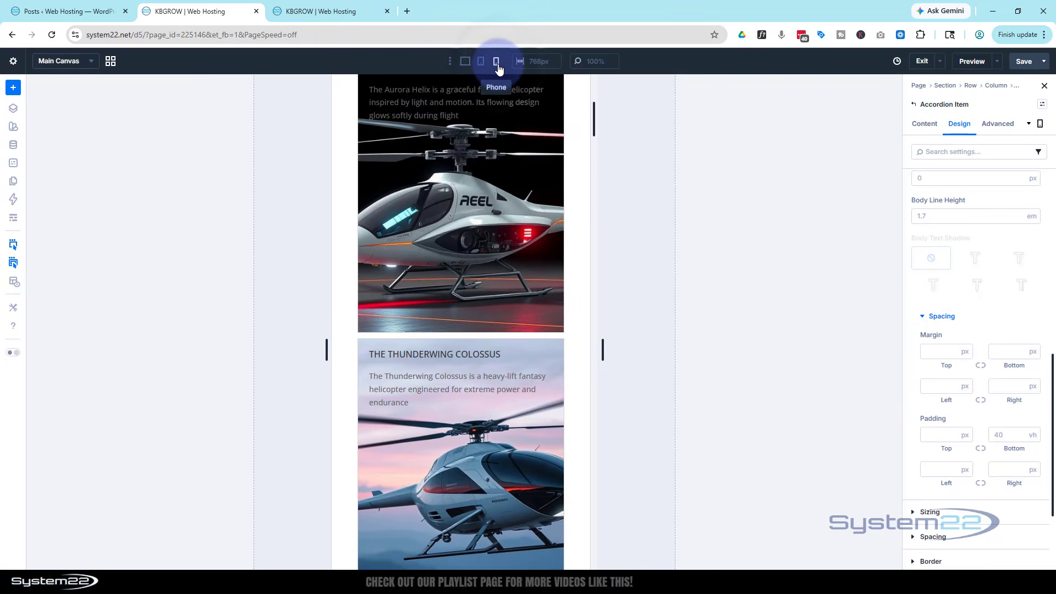
left_click(496, 62)
left_click(494, 228)
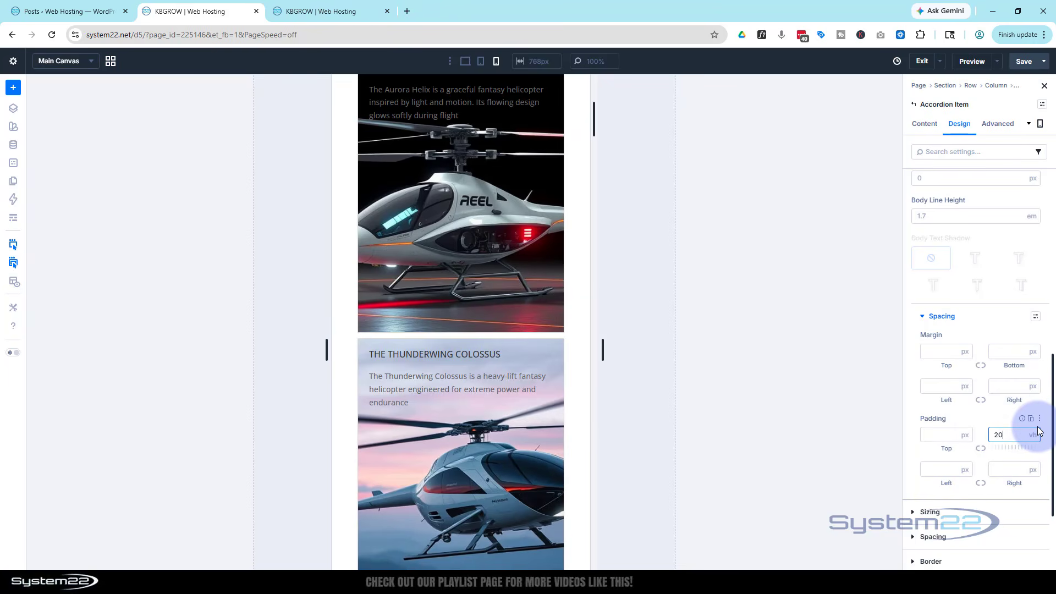
left_click(999, 418)
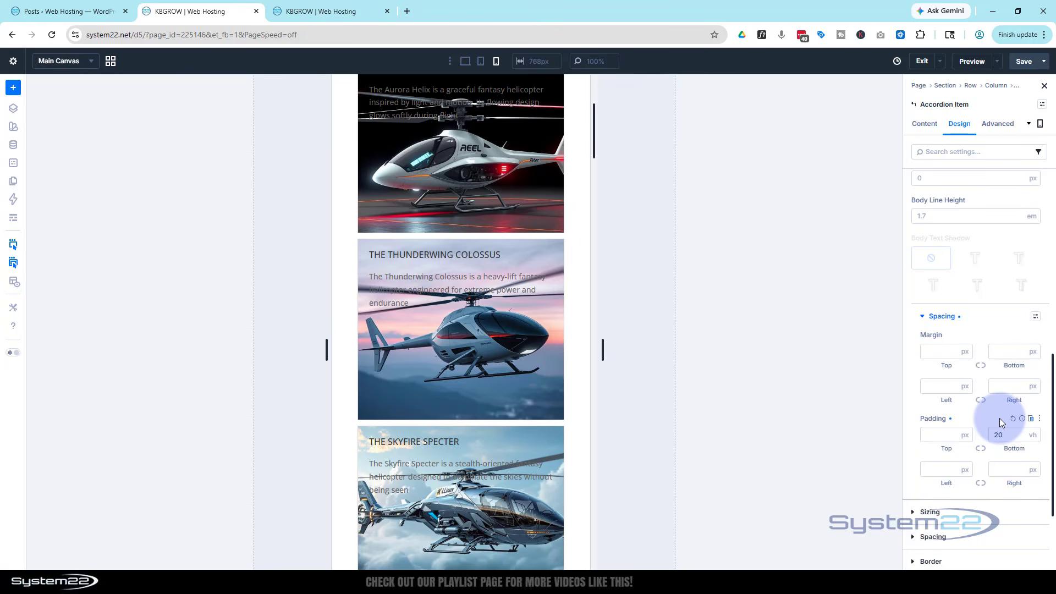
Return to the desktop view and set the accordion item's body text color to FFFFFF
left_click(466, 63)
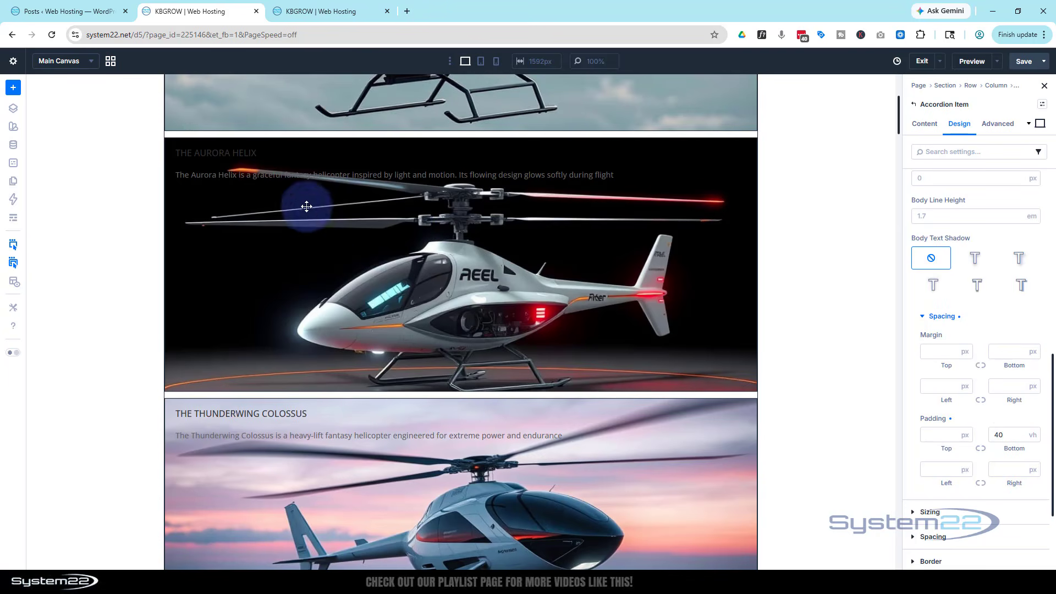
scroll(295, 211, "up", 1)
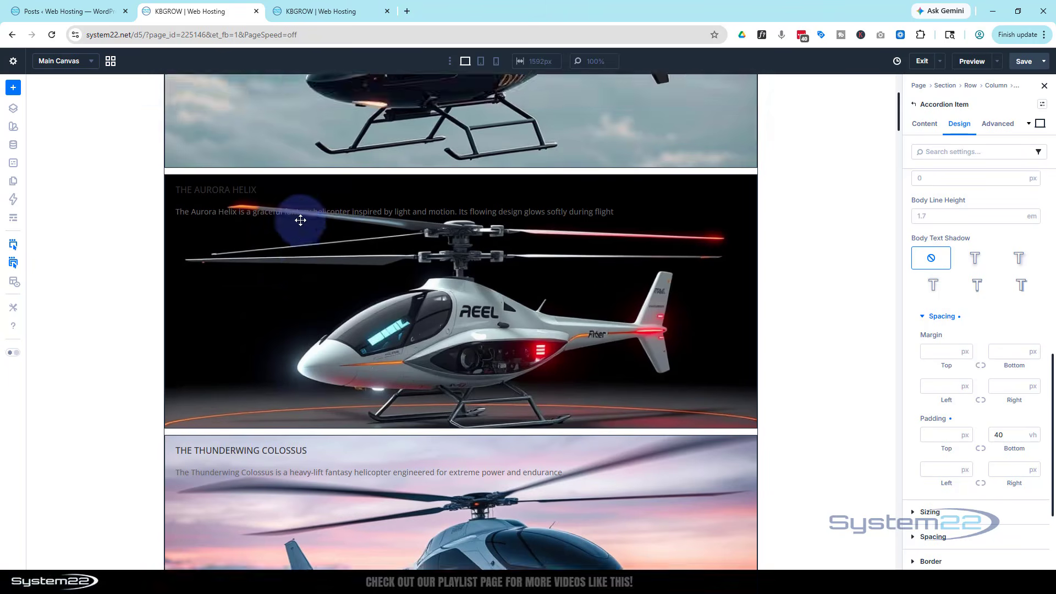
scroll(300, 220, "up", 3)
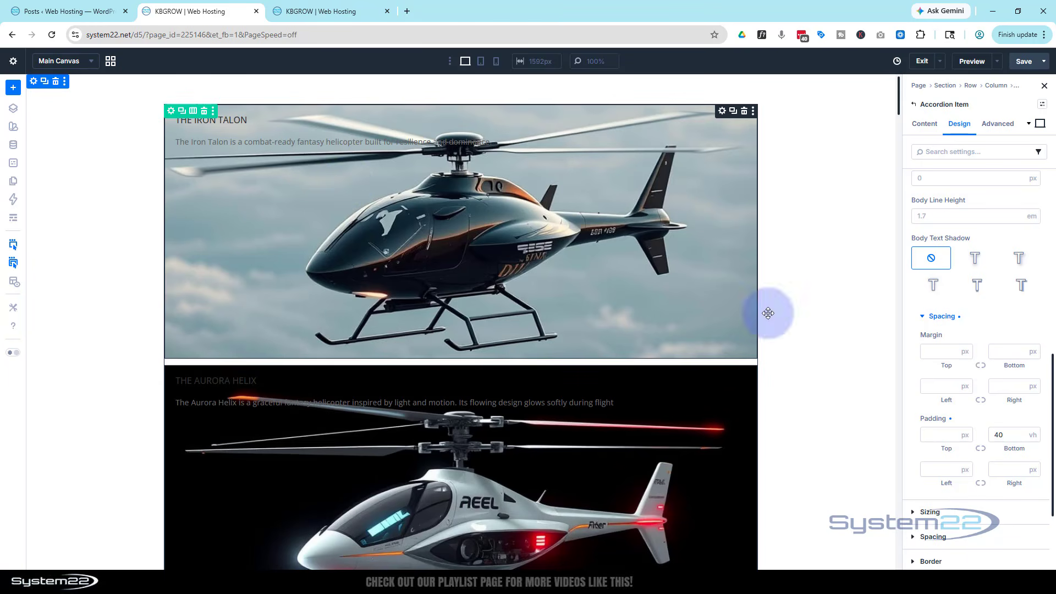
scroll(993, 332, "up", 2)
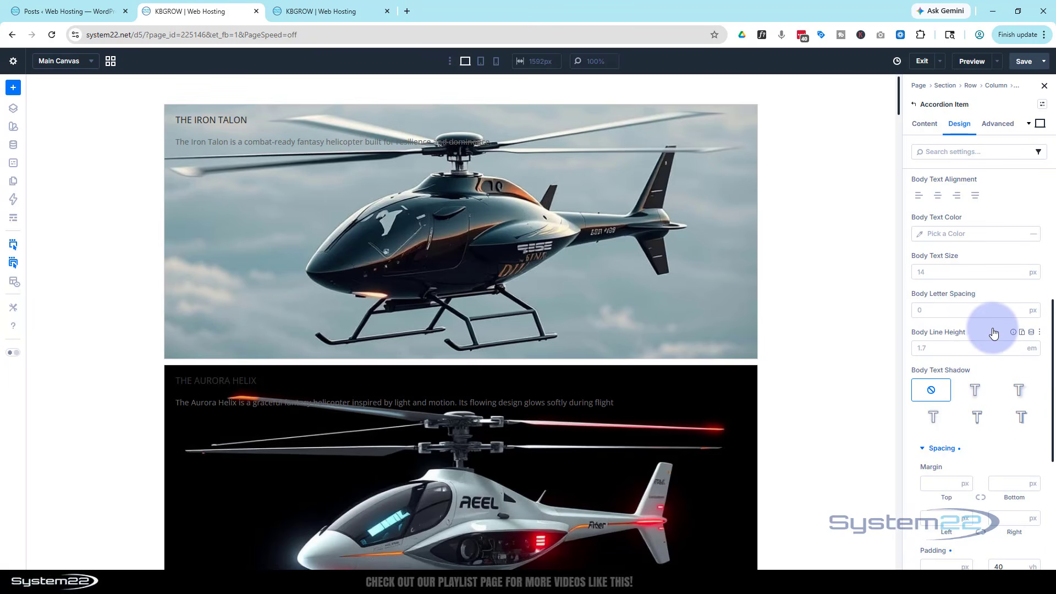
scroll(993, 332, "up", 2)
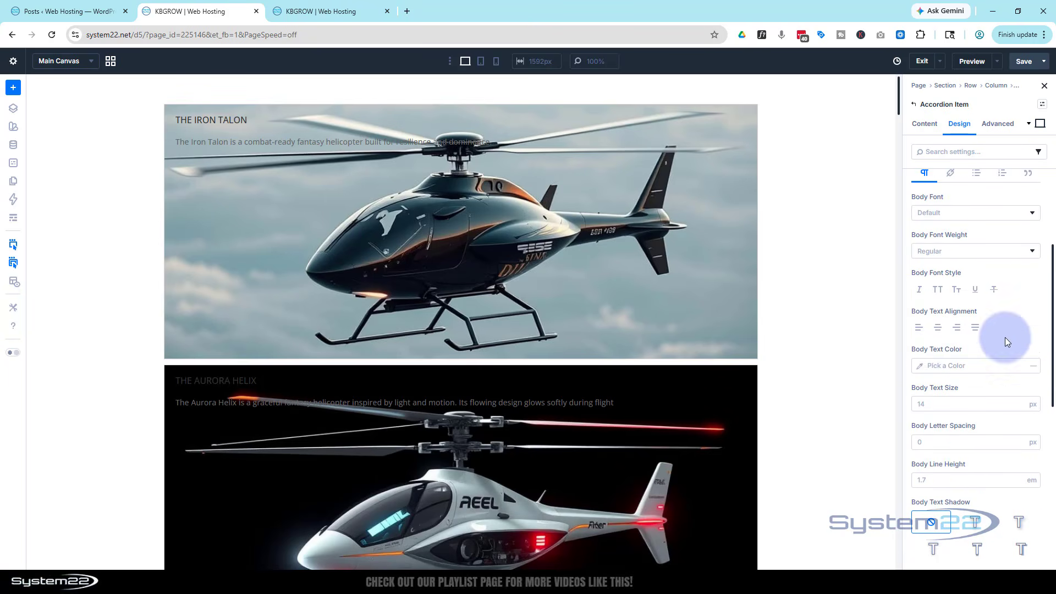
left_click(921, 368)
left_click(811, 343)
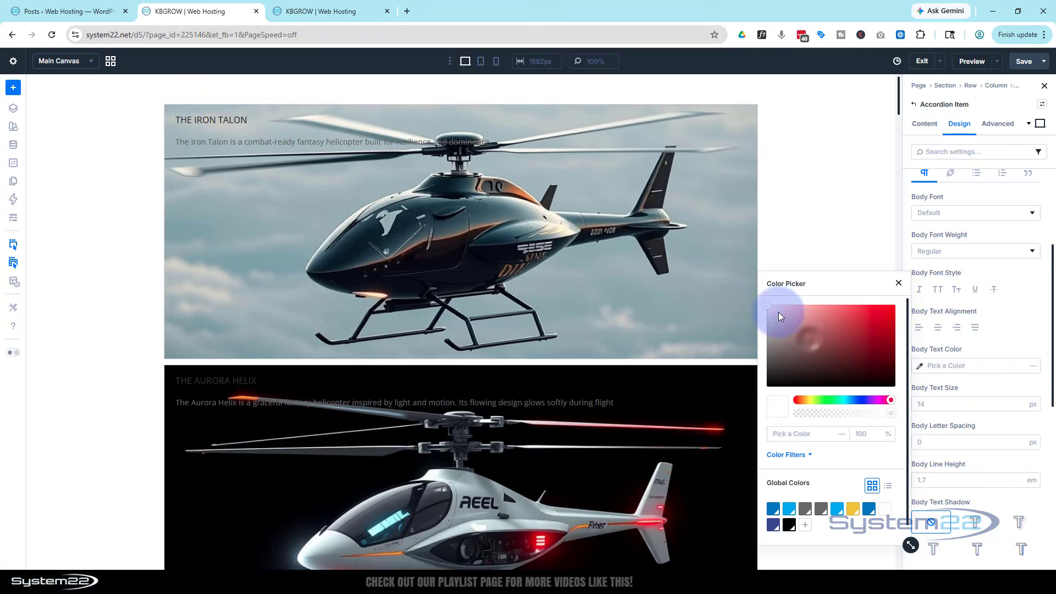
left_click_drag(759, 300, 758, 299)
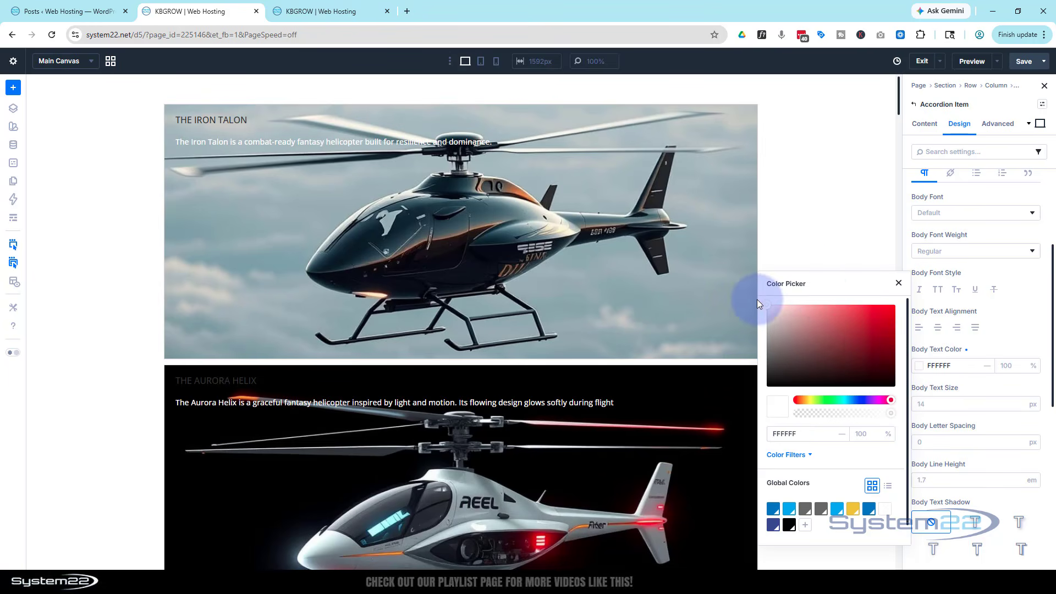
left_click(899, 285)
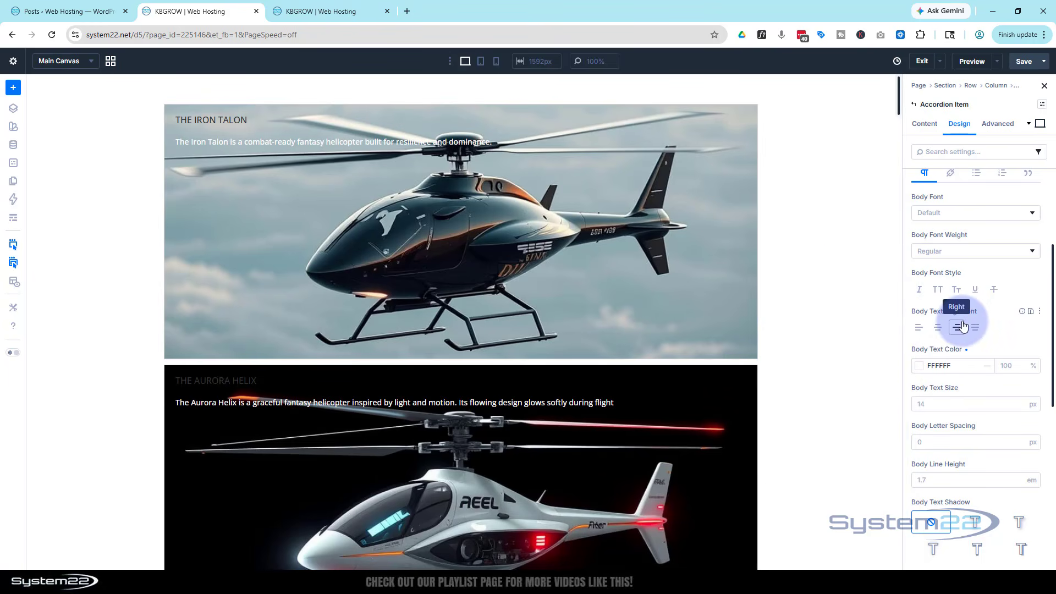
Set both the open title text color and the title text color of the accordion item to FFFFFF
scroll(960, 319, "up", 2)
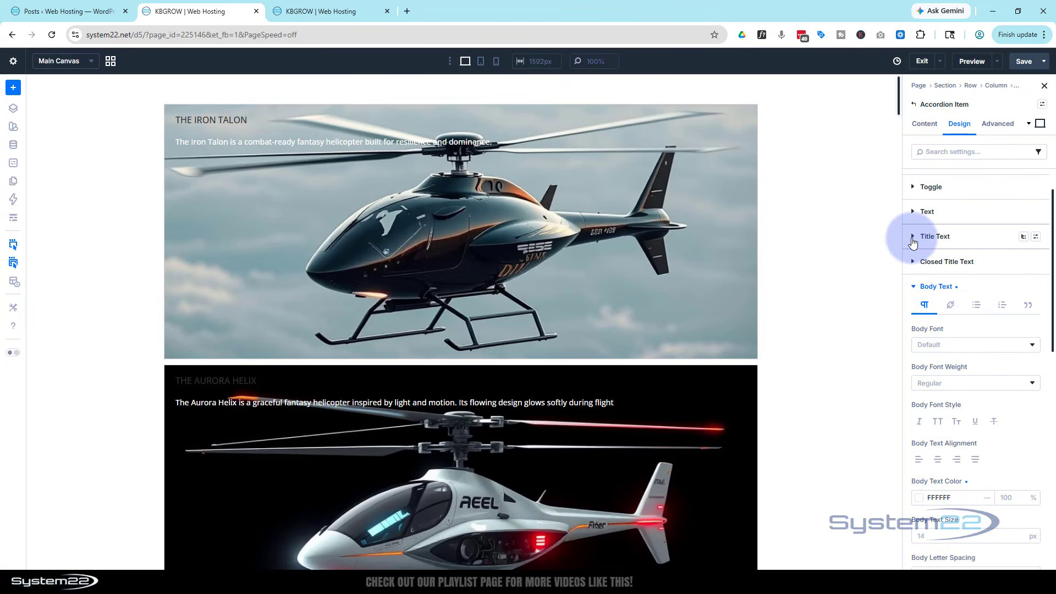
left_click(913, 234)
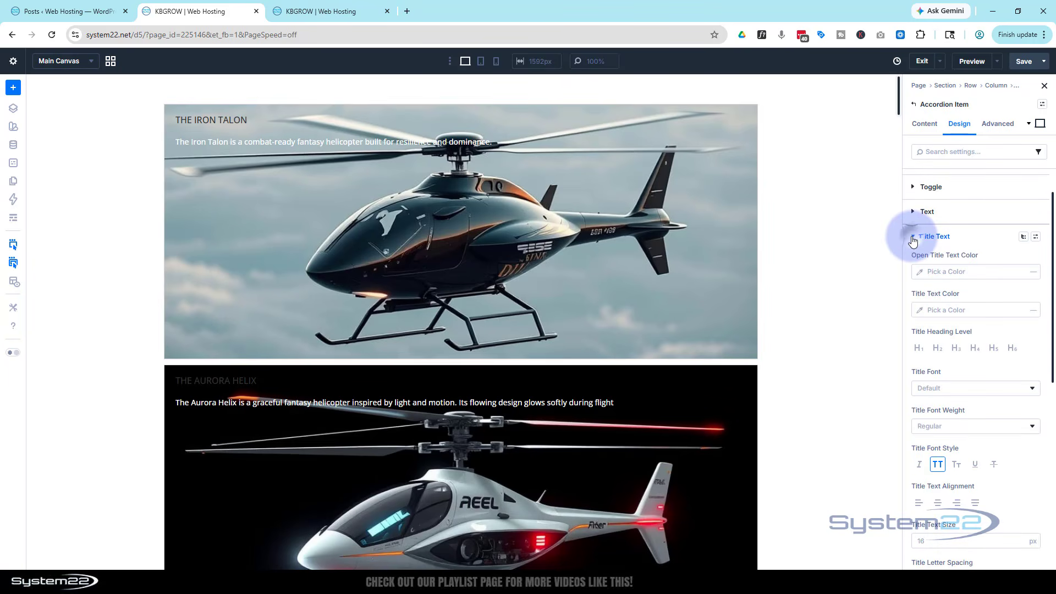
left_click(922, 273)
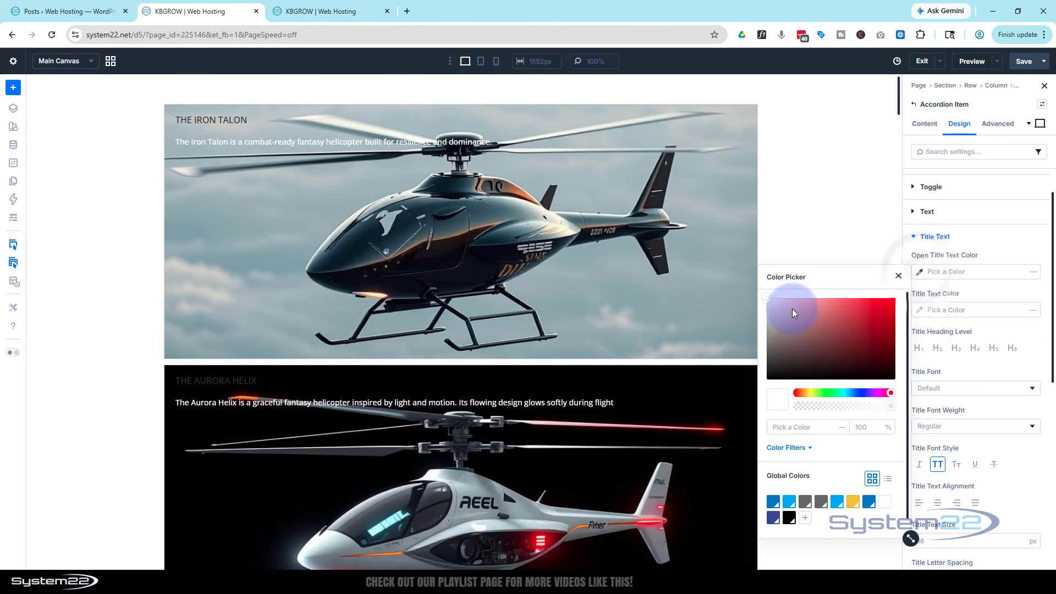
left_click_drag(763, 295, 757, 291)
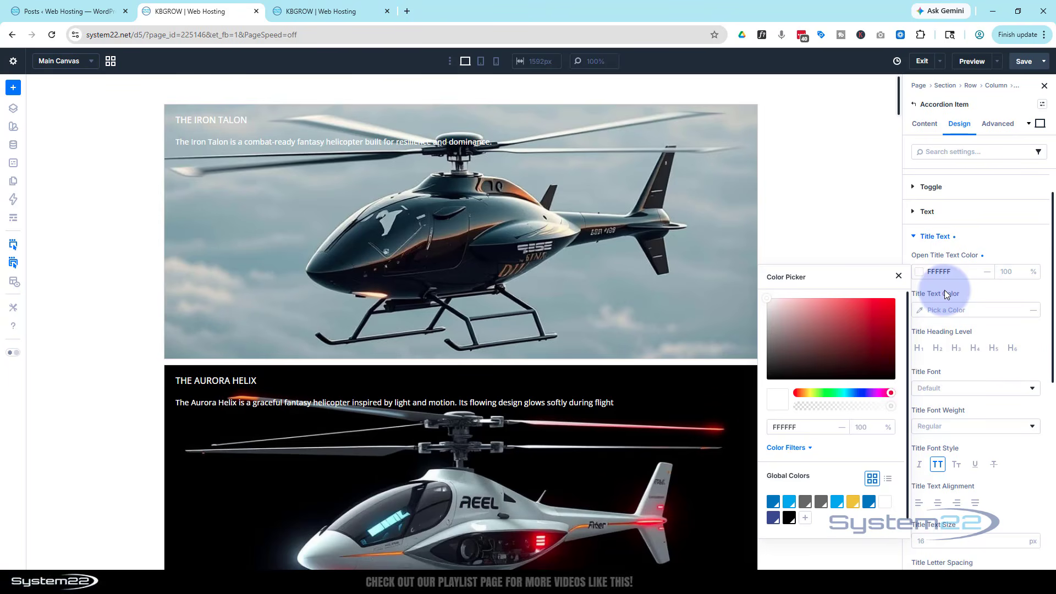
left_click(922, 309)
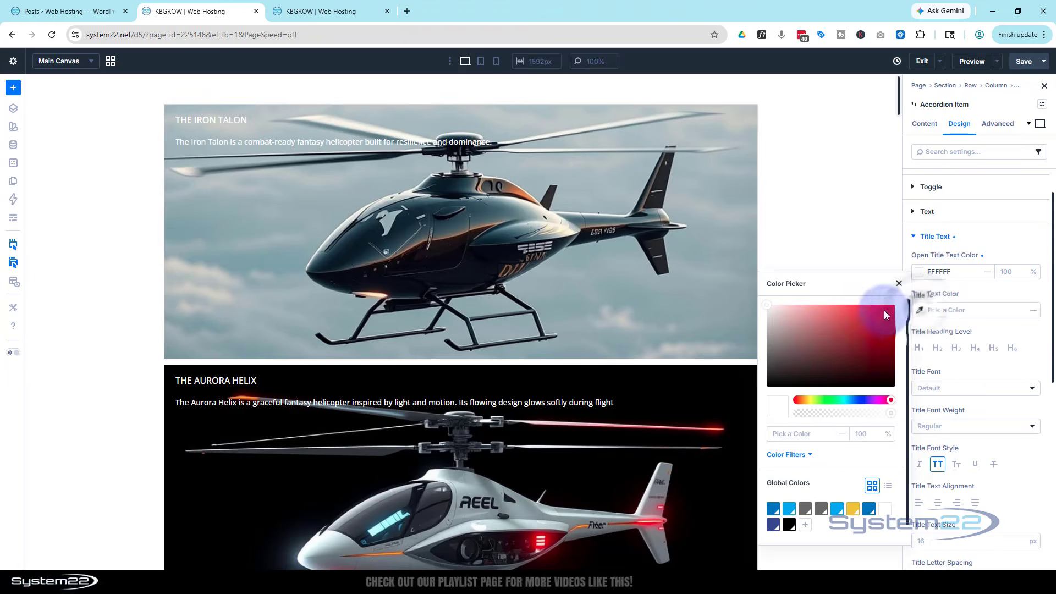
left_click_drag(883, 310, 760, 296)
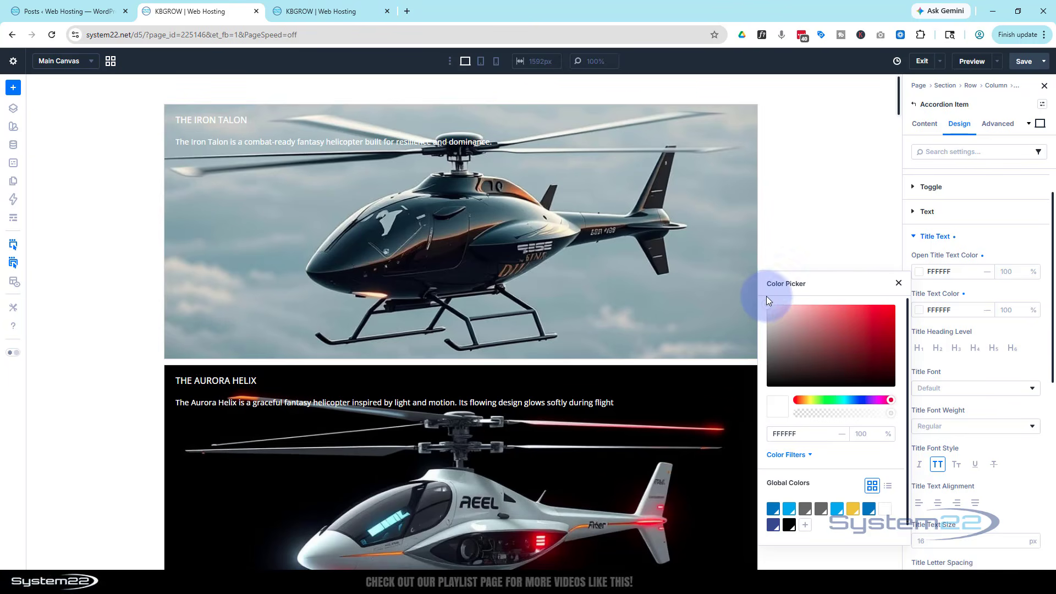
left_click(898, 284)
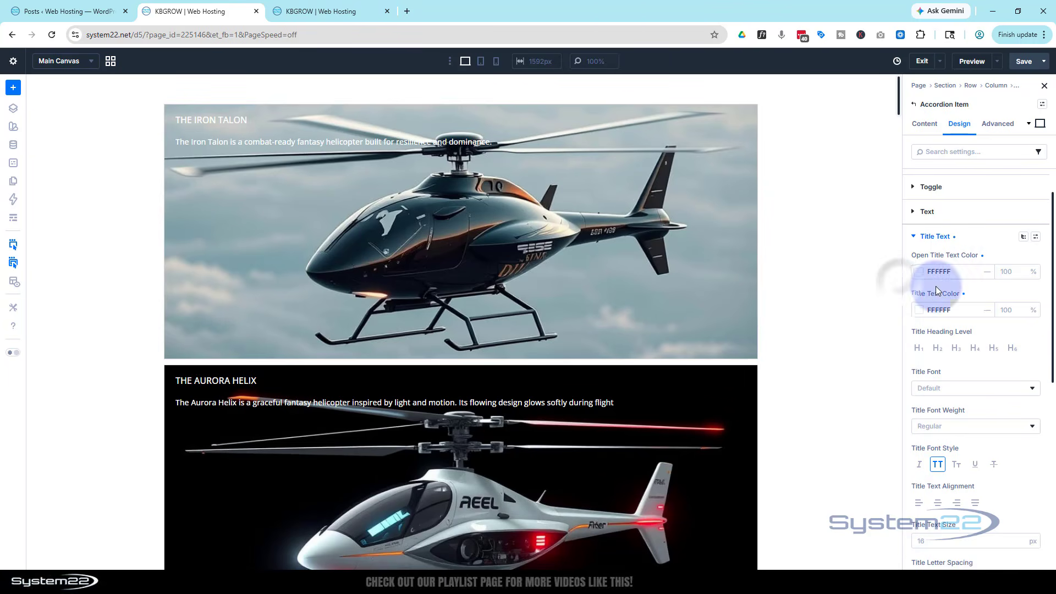
left_click(915, 237)
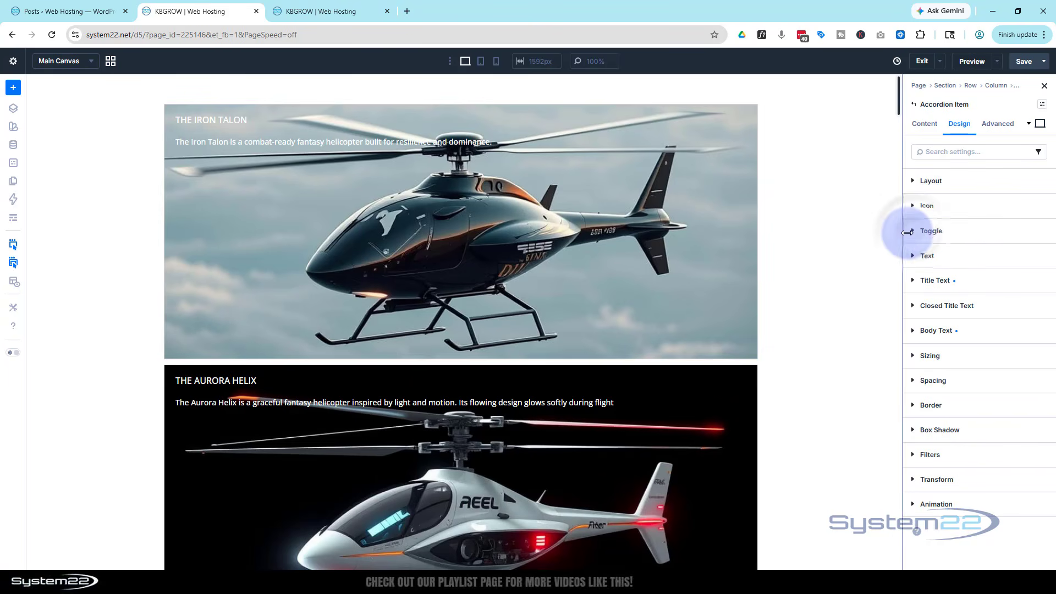
Set the accordion item's closed toggle background color to 000000 and save the page
left_click(936, 232)
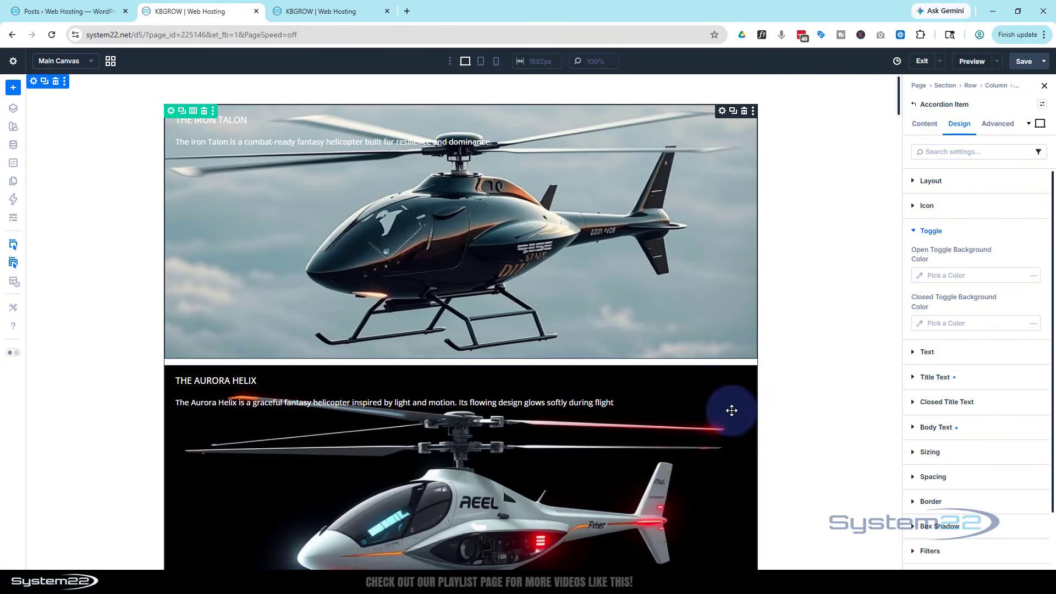
left_click(920, 326)
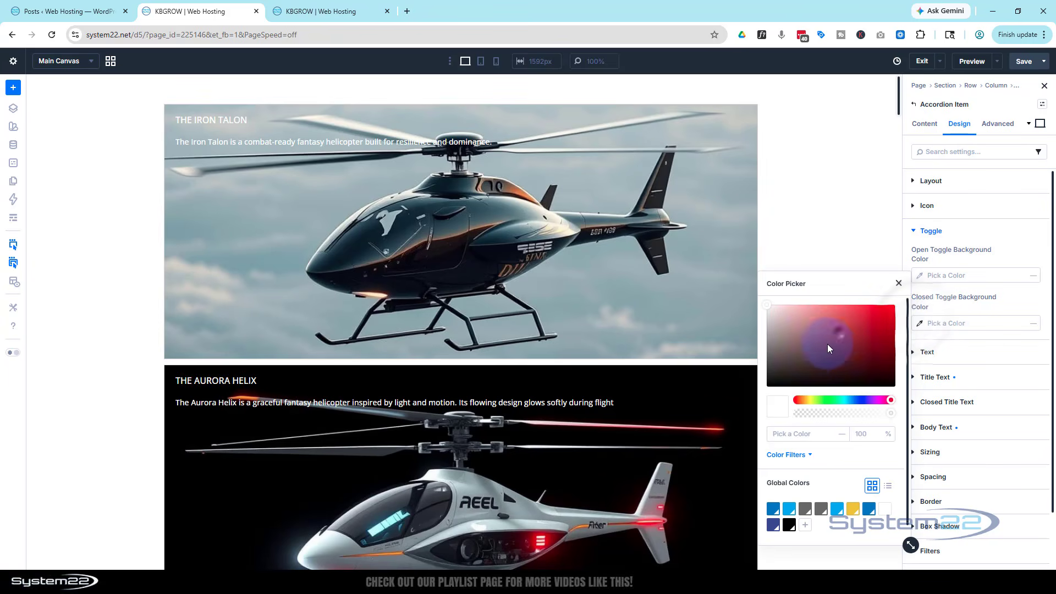
left_click_drag(828, 349, 763, 396)
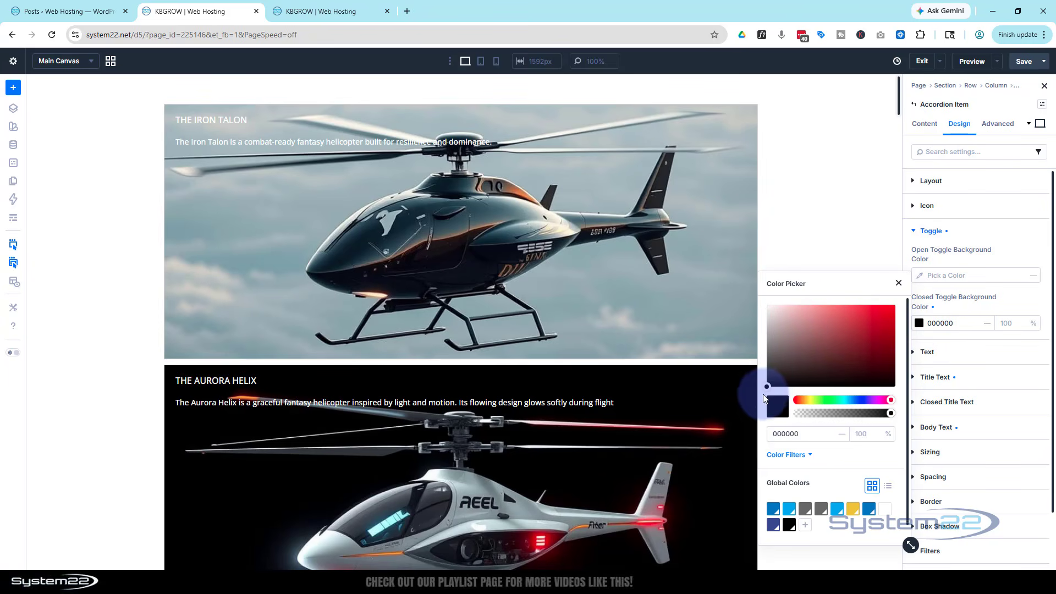
left_click(1024, 62)
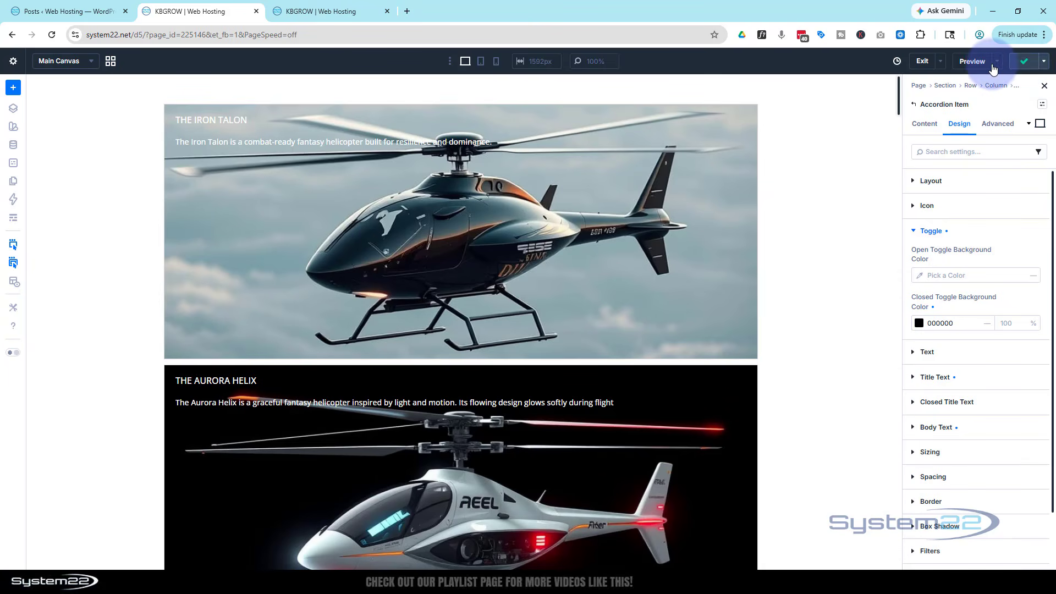
Preview the page on the front end and expand The Skyfire Specter to check the closed and open items
left_click(998, 63)
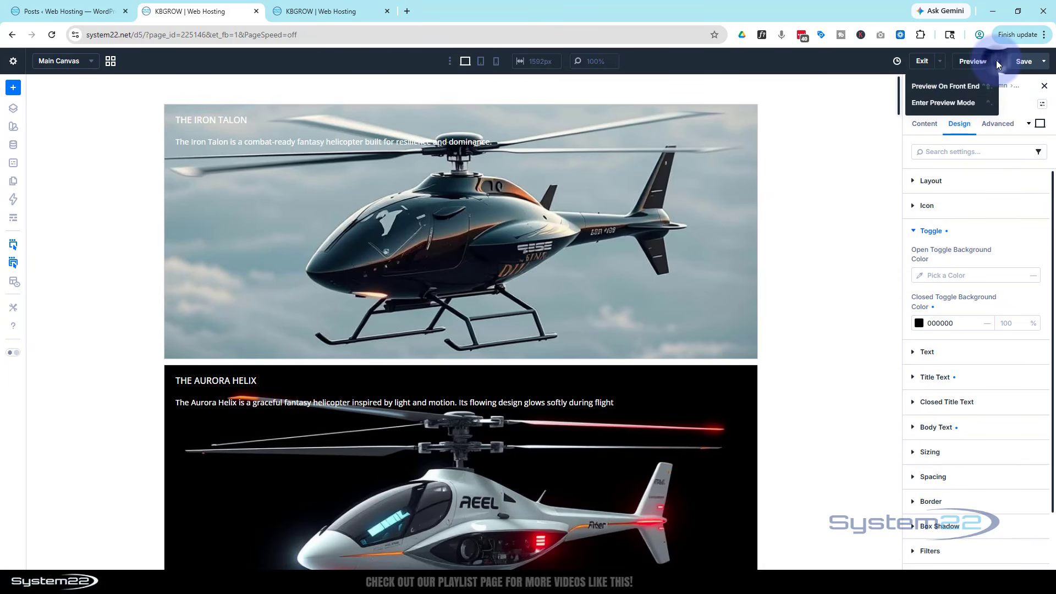
left_click(960, 87)
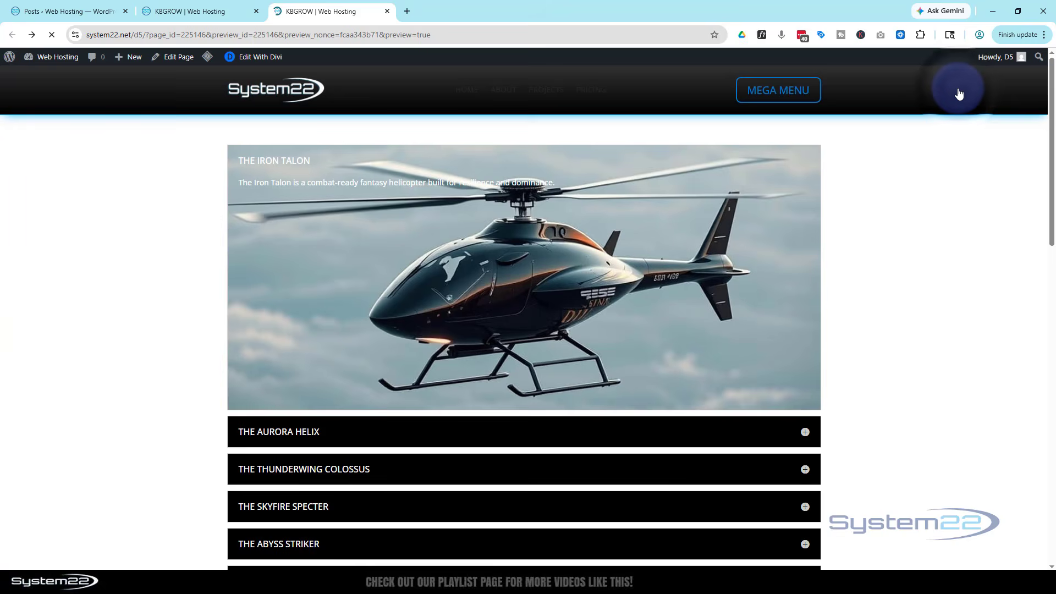
scroll(778, 200, "down", 3)
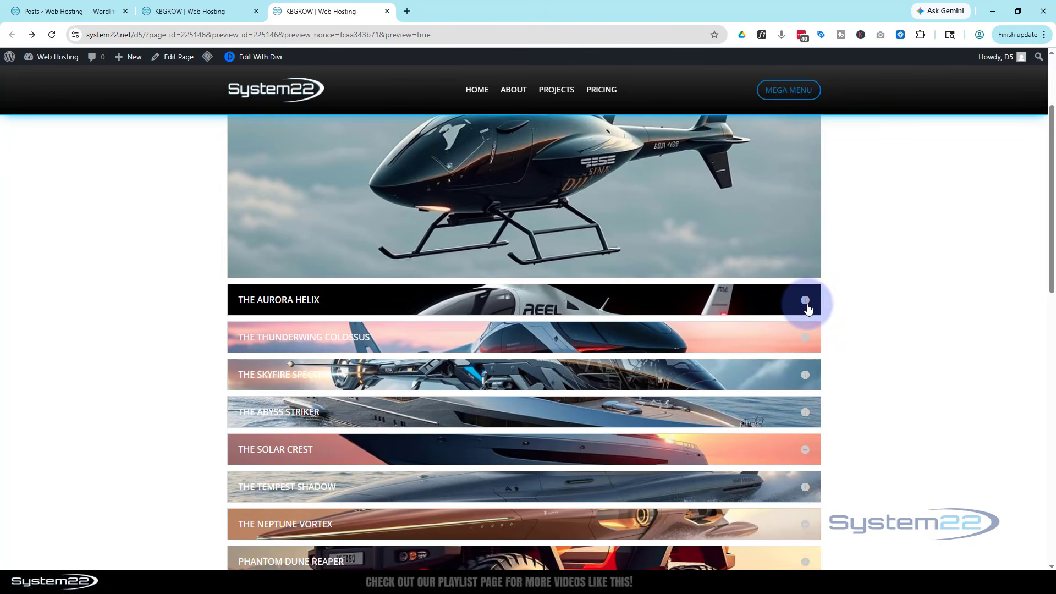
left_click(805, 376)
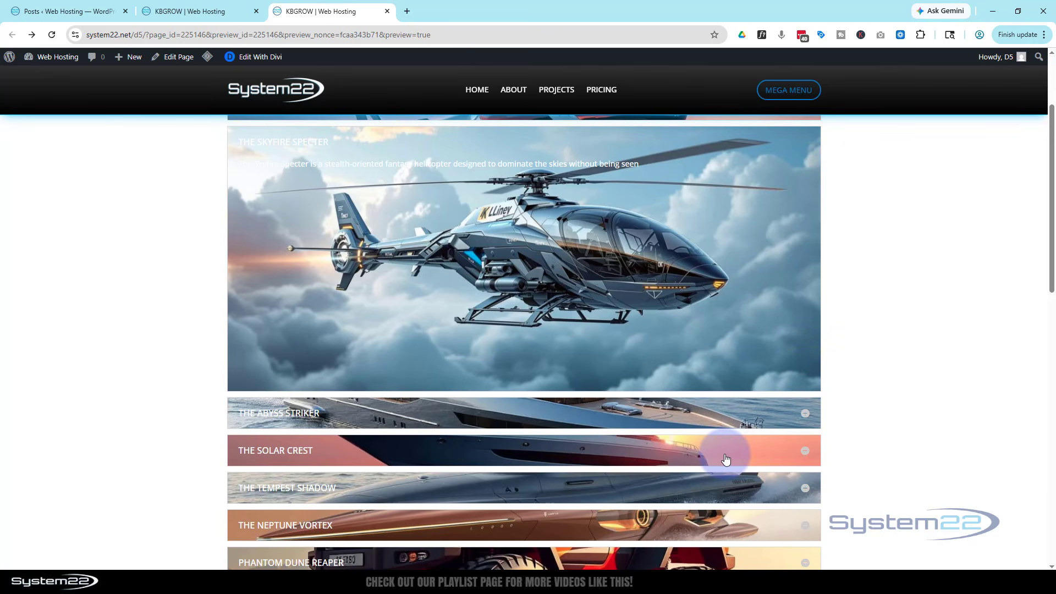
scroll(747, 415, "up", 2)
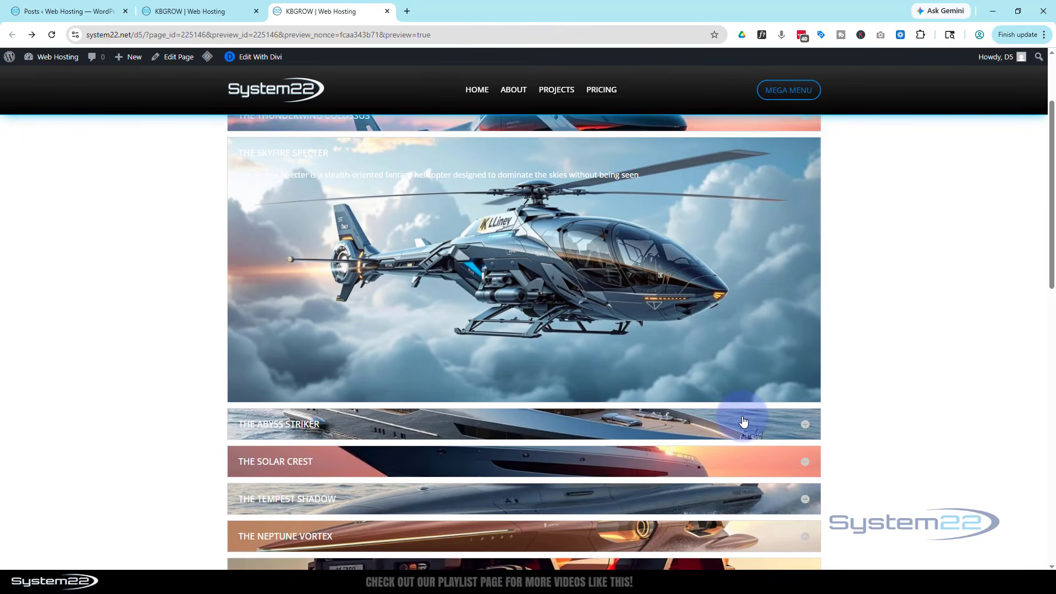
Back in the builder, add a background gradient to the accordion item and place it above the background image
left_click(211, 11)
left_click(924, 124)
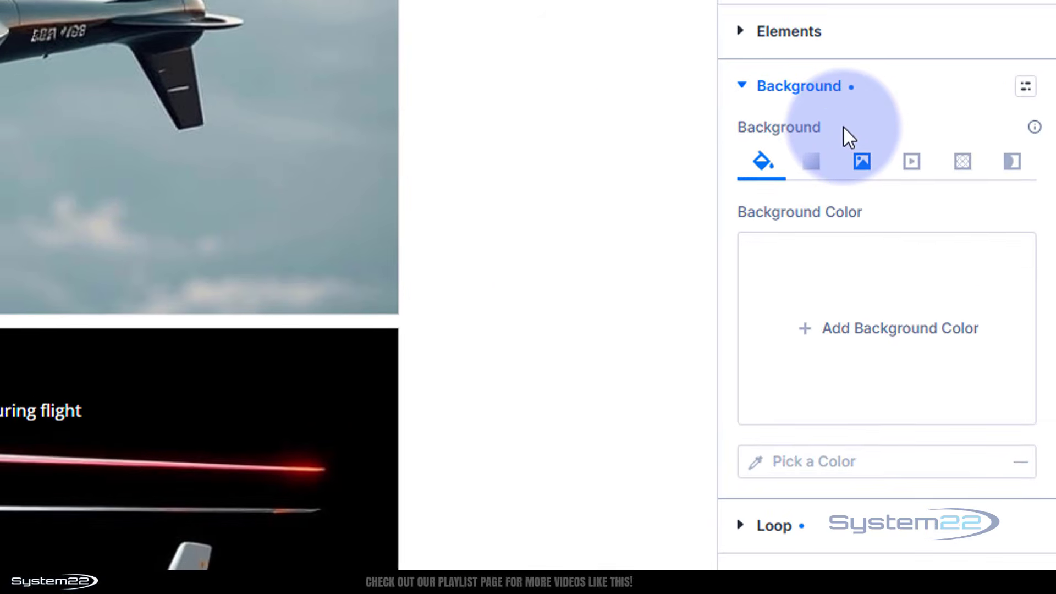
left_click(811, 160)
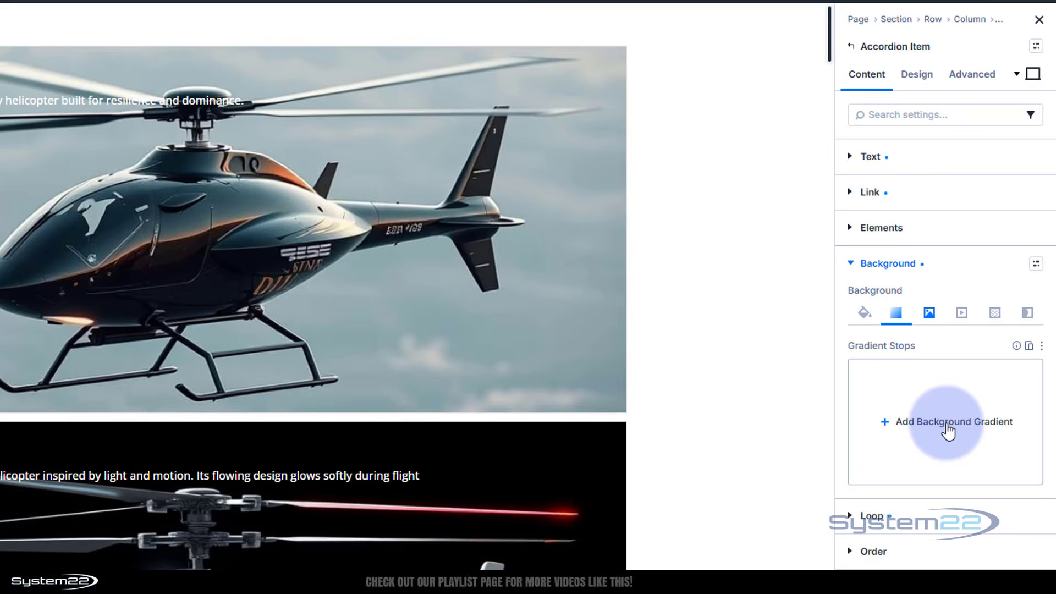
left_click(947, 432)
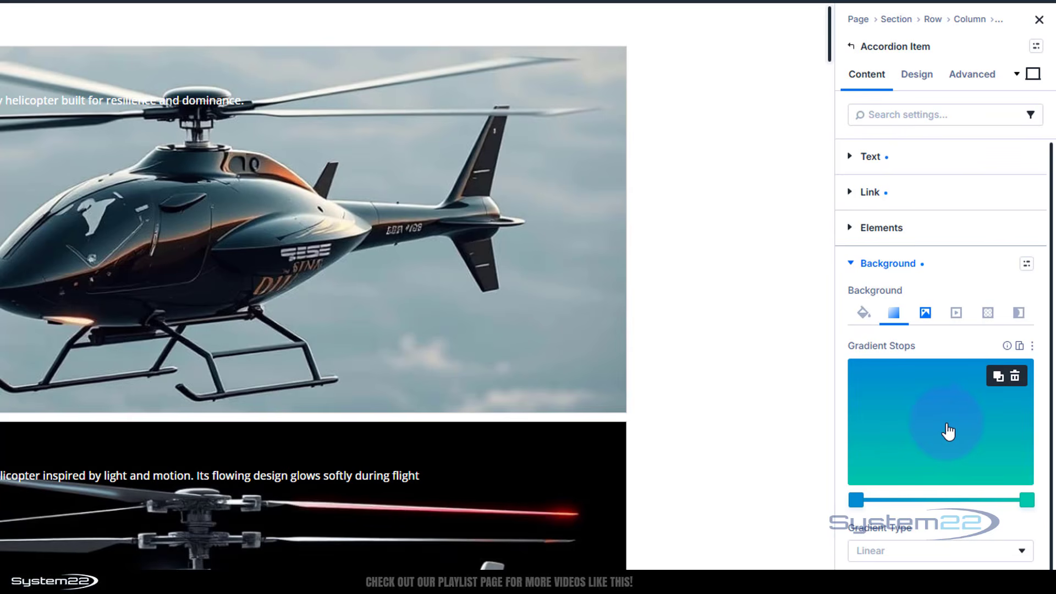
scroll(942, 427, "down", 3)
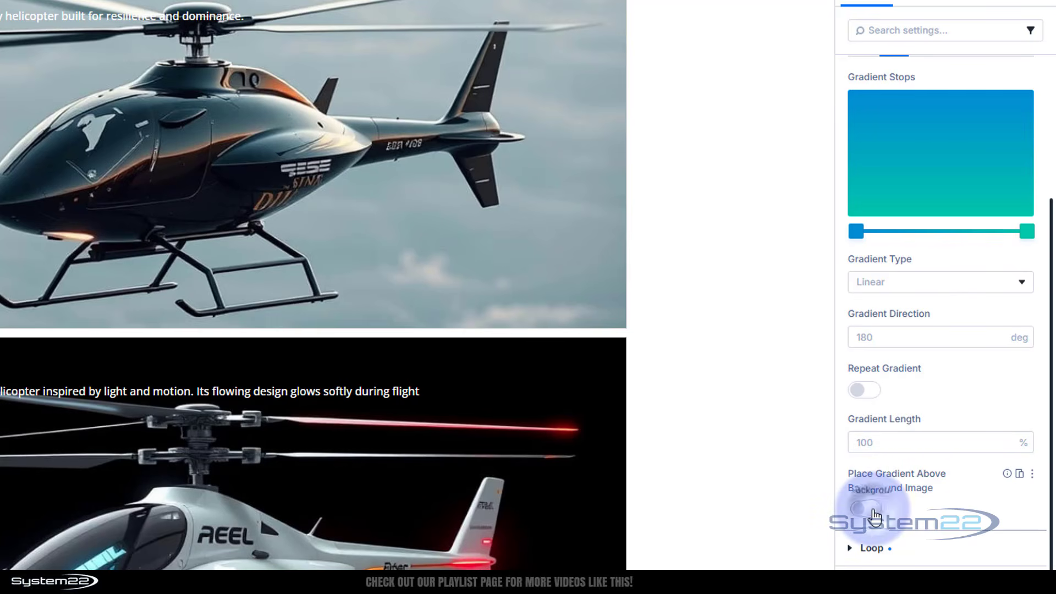
left_click(865, 509)
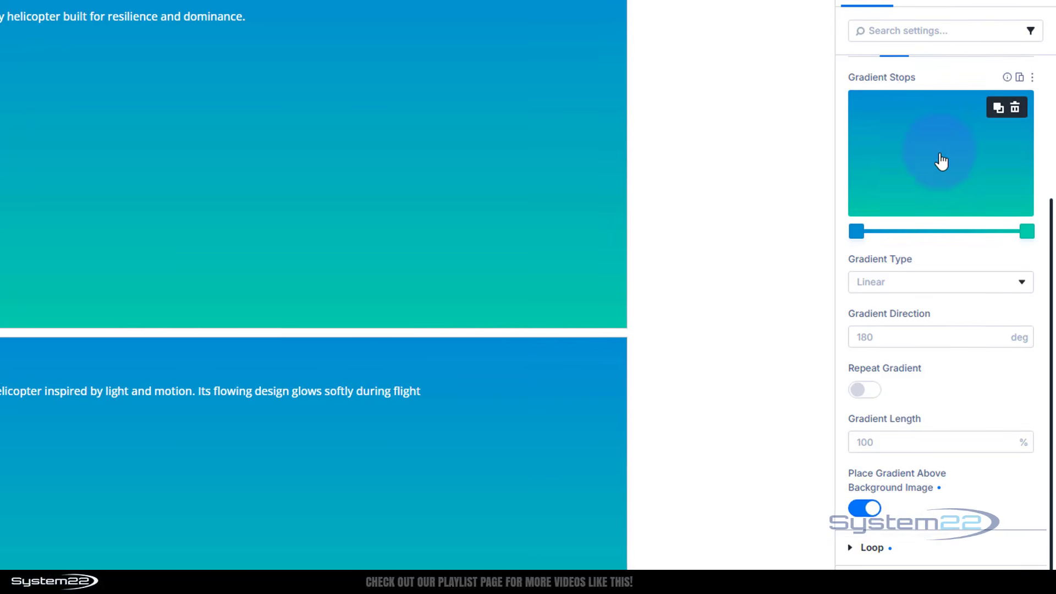
Set the gradient's end stop opacity to 0% and its start stop color to 000000
left_click(911, 231)
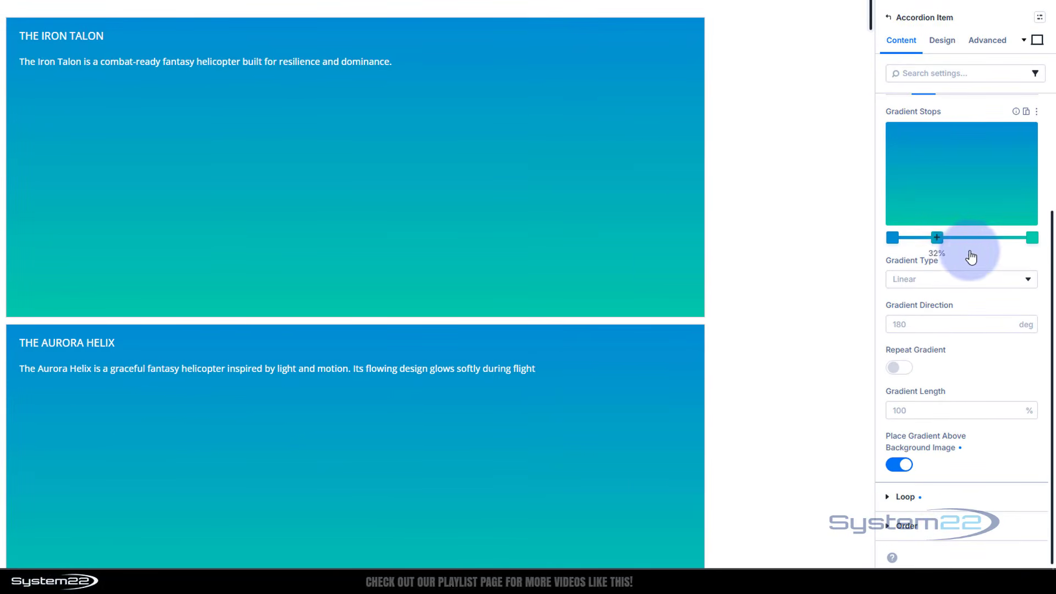
left_click_drag(936, 238, 999, 238)
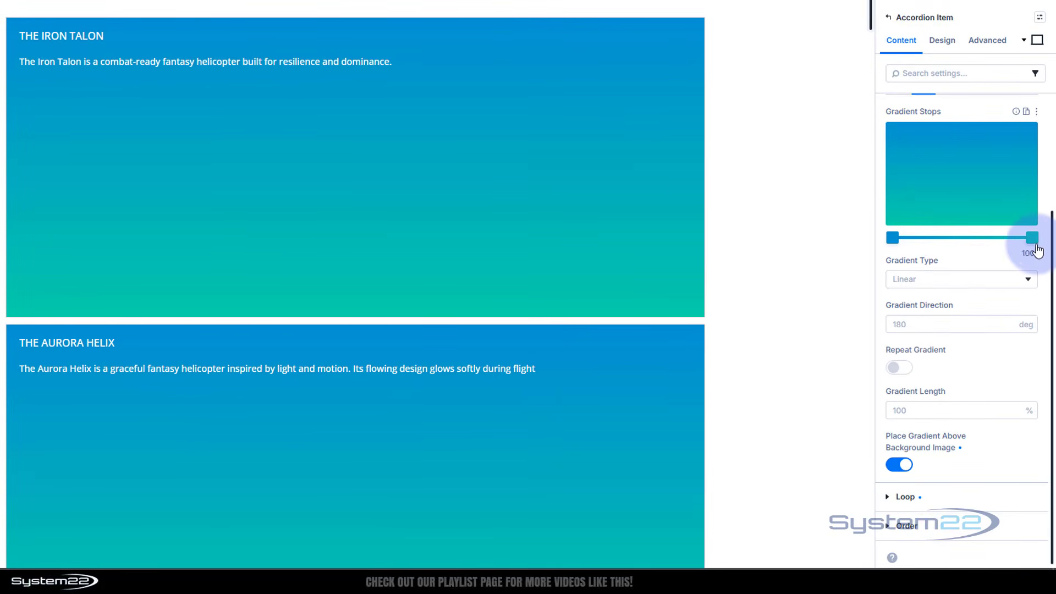
left_click(1033, 237)
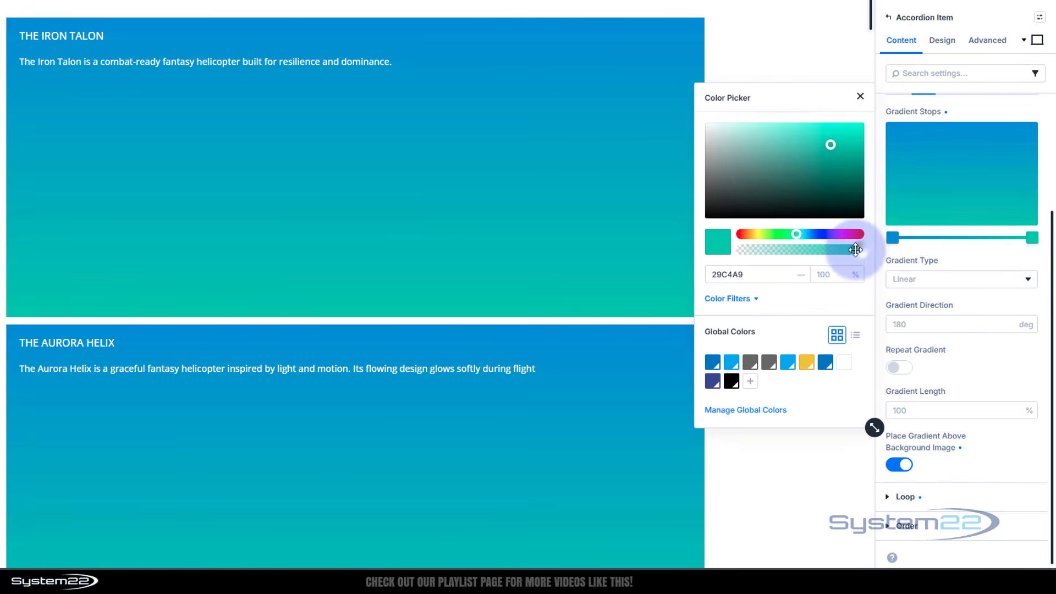
left_click_drag(856, 250, 699, 251)
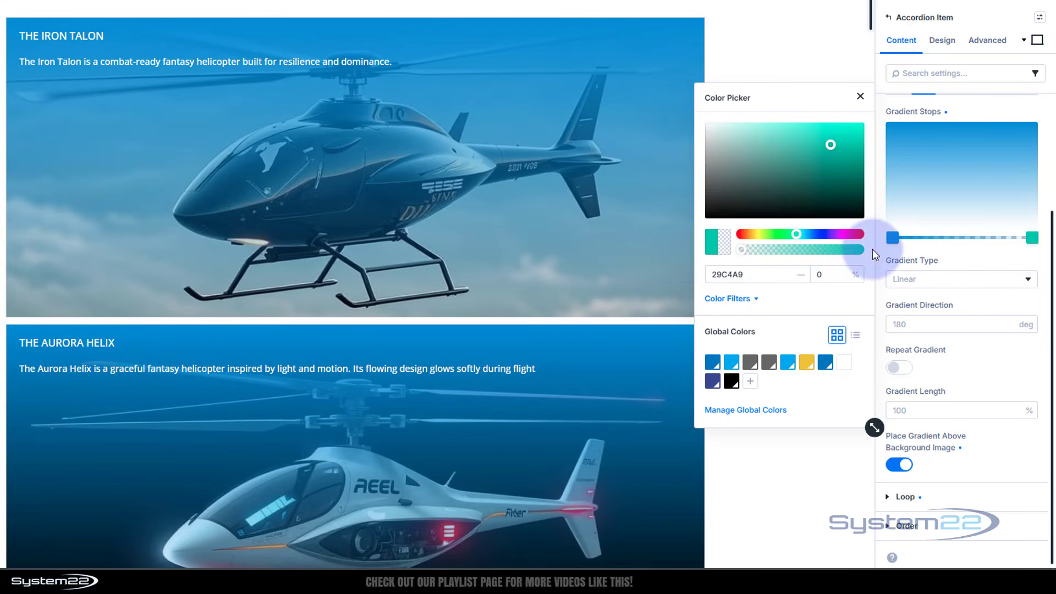
left_click(892, 238)
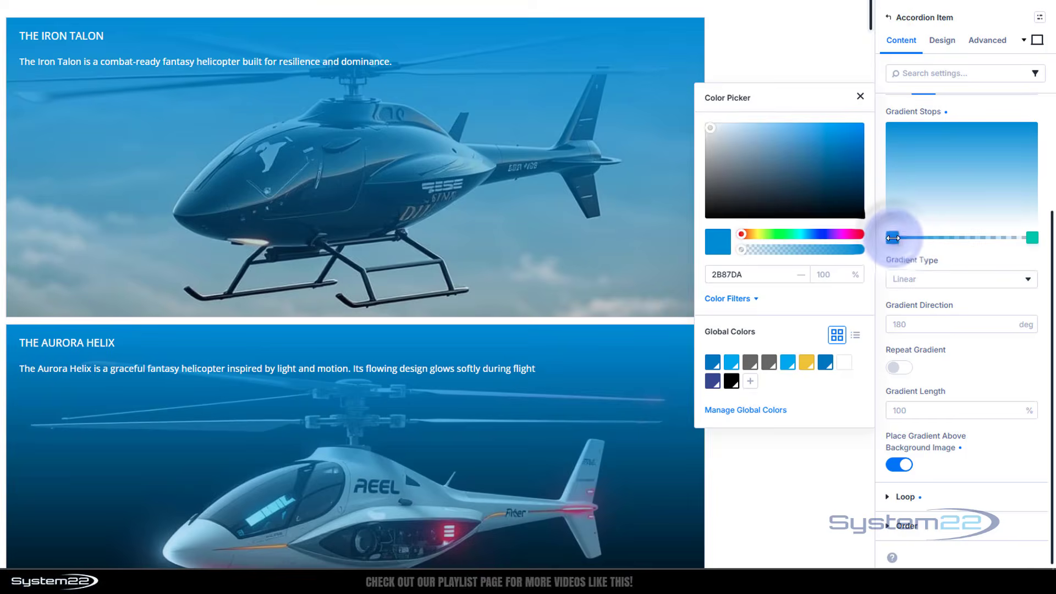
left_click_drag(734, 199, 682, 224)
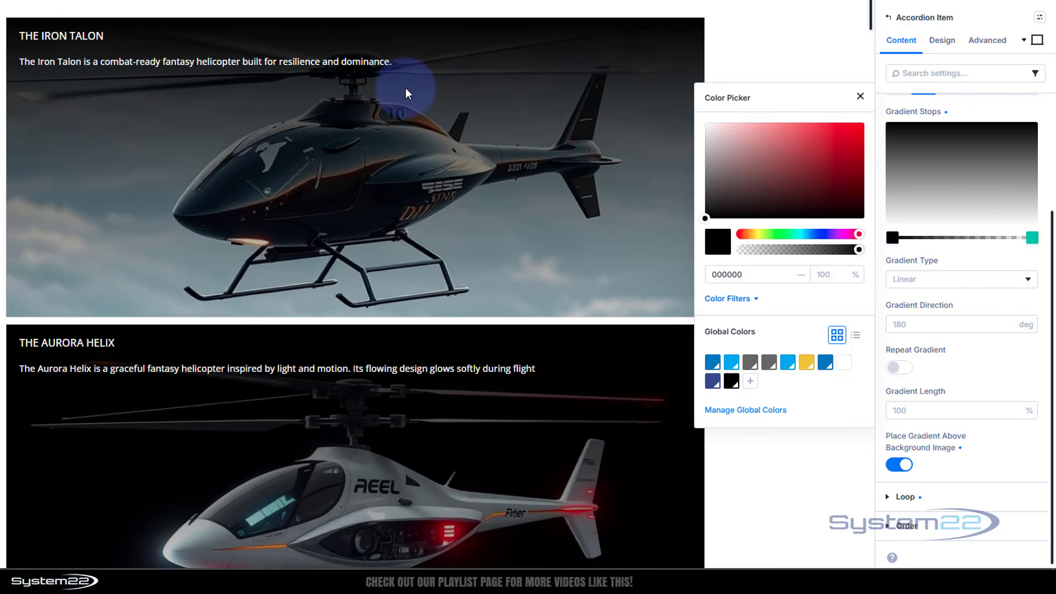
Move the gradient's transparent end stop to about a third of the way along, so the dark overlay covers only the item's upper part
left_click(1034, 240)
left_click(1034, 240)
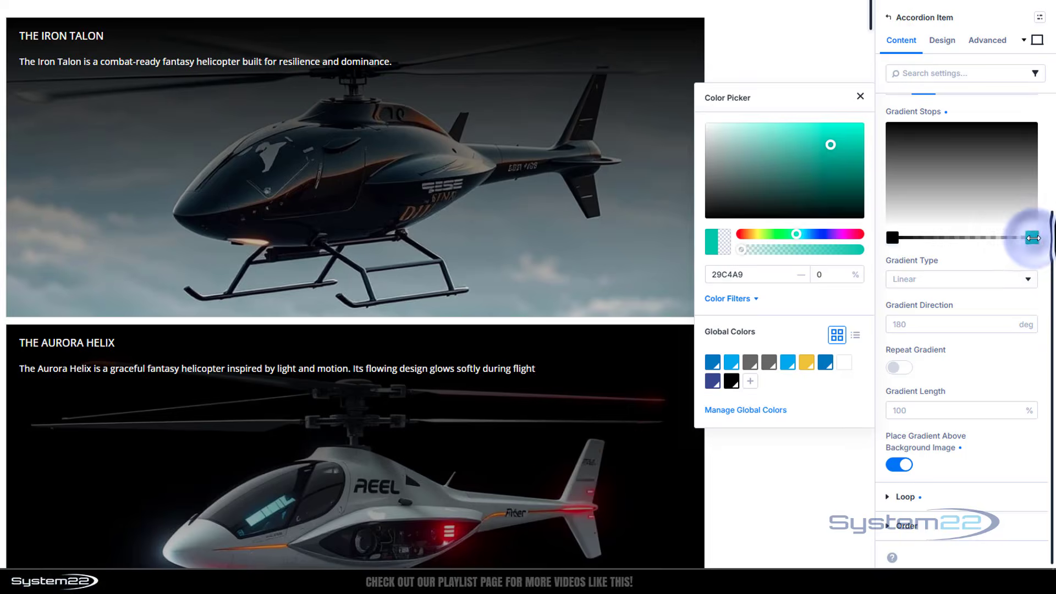
left_click(1034, 240)
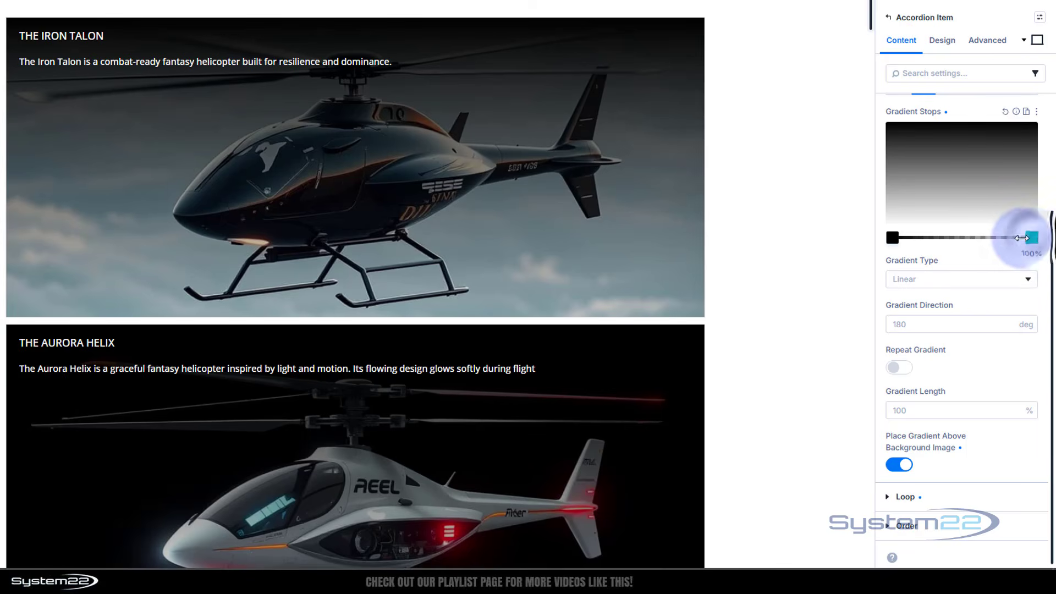
left_click_drag(1033, 239, 945, 236)
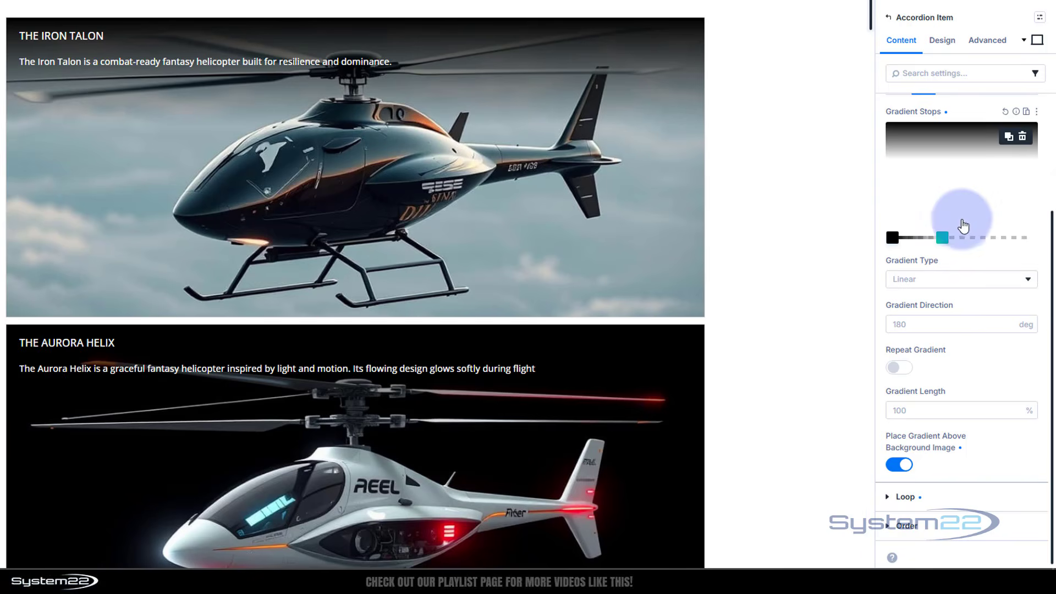
scroll(961, 226, "up", 3)
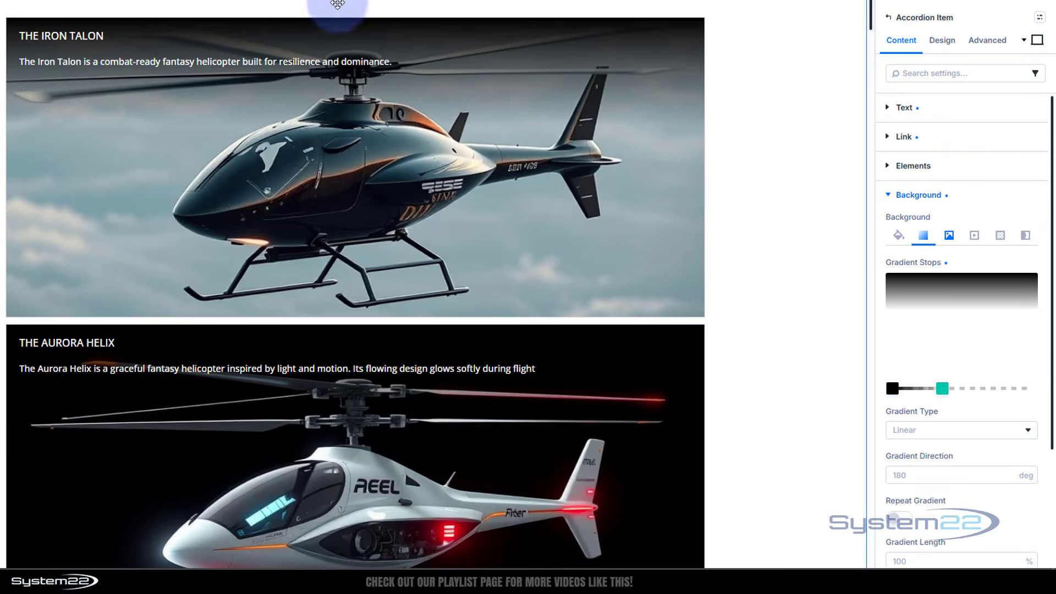
Review the accordion item's title text and body text design settings, including colors, font style and sizes
left_click(946, 44)
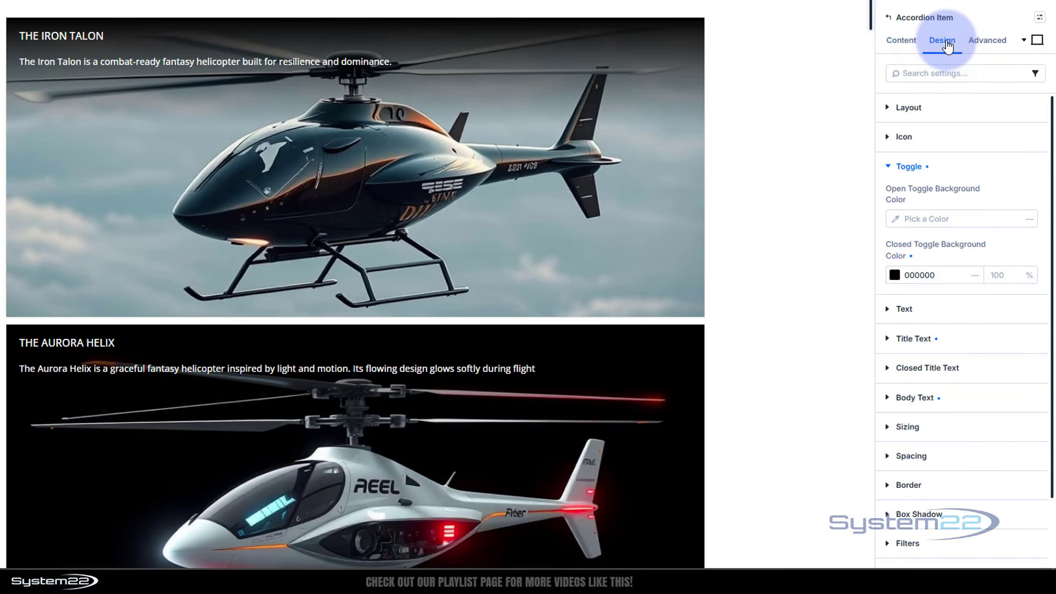
left_click(892, 167)
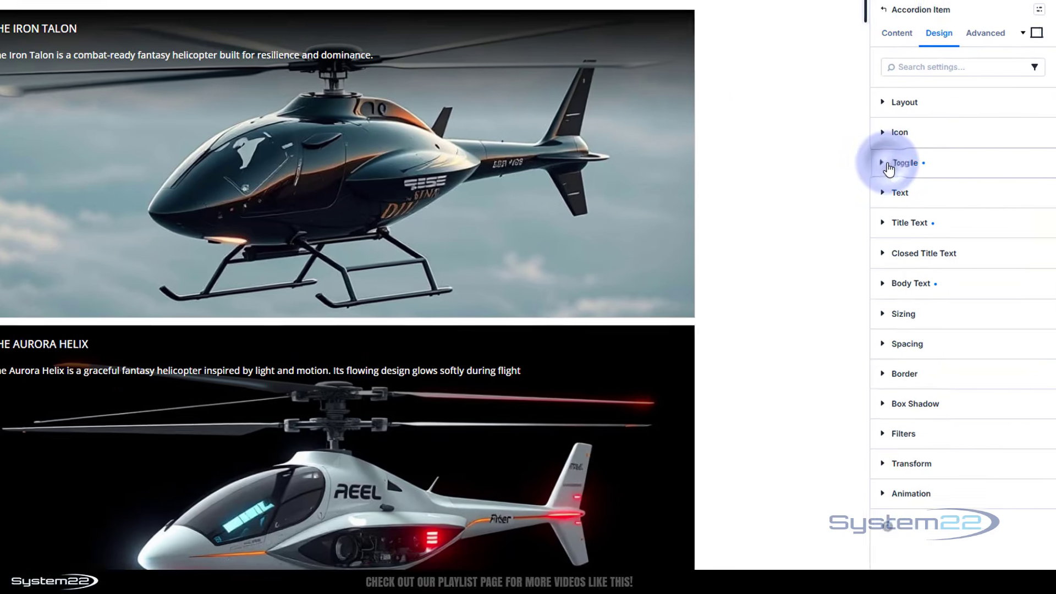
left_click(888, 226)
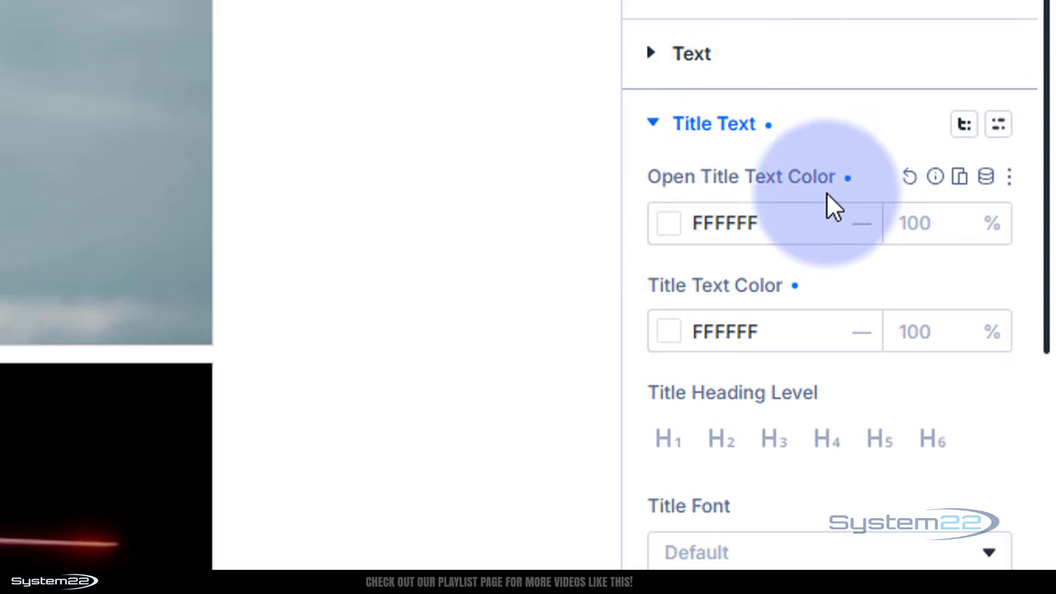
scroll(818, 371, "down", 10)
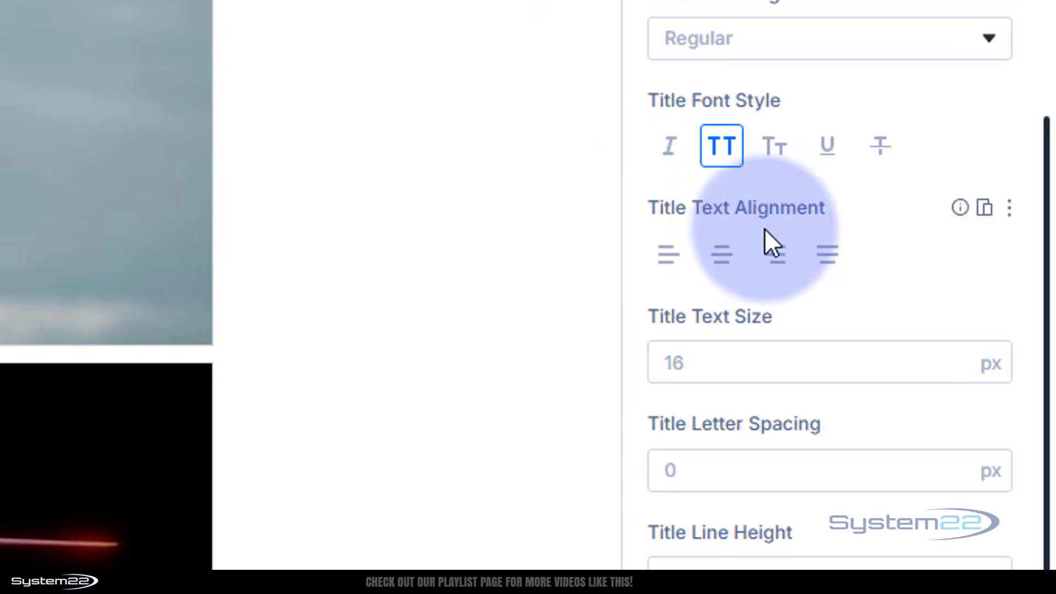
scroll(771, 242, "down", 10)
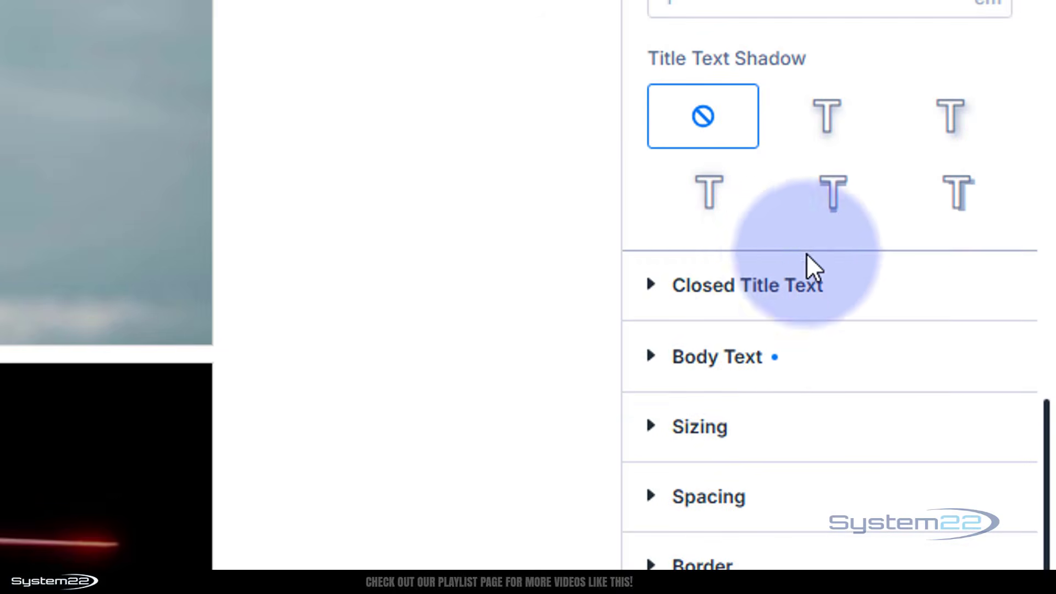
left_click(652, 356)
scroll(801, 176, "up", 15)
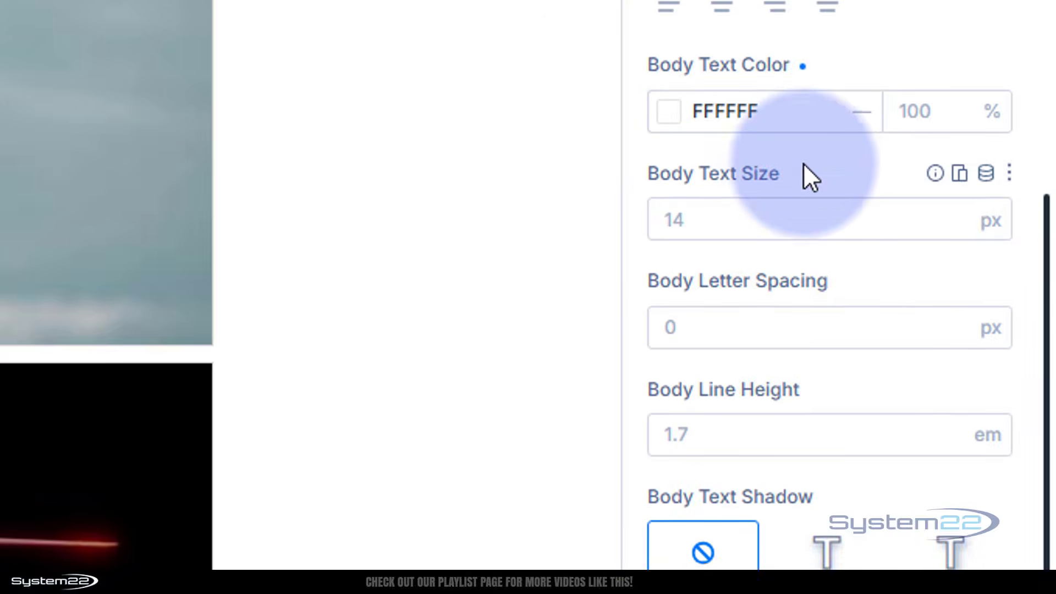
scroll(817, 158, "down", 14)
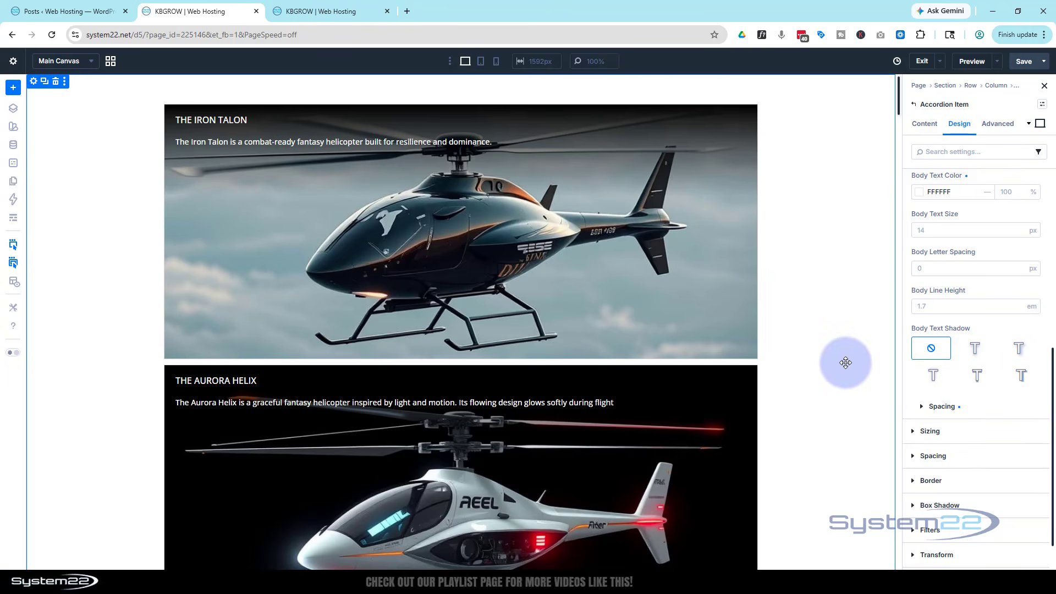
Set the pink-and-blue starry bokeh picture from the media library as the section's background image
left_click(836, 359)
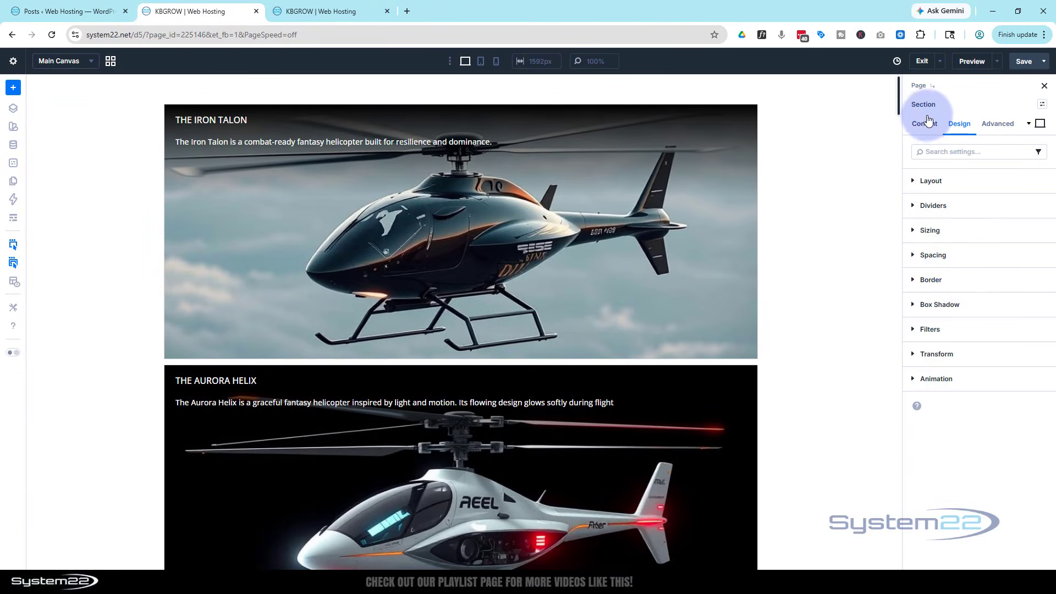
left_click(926, 125)
left_click(939, 230)
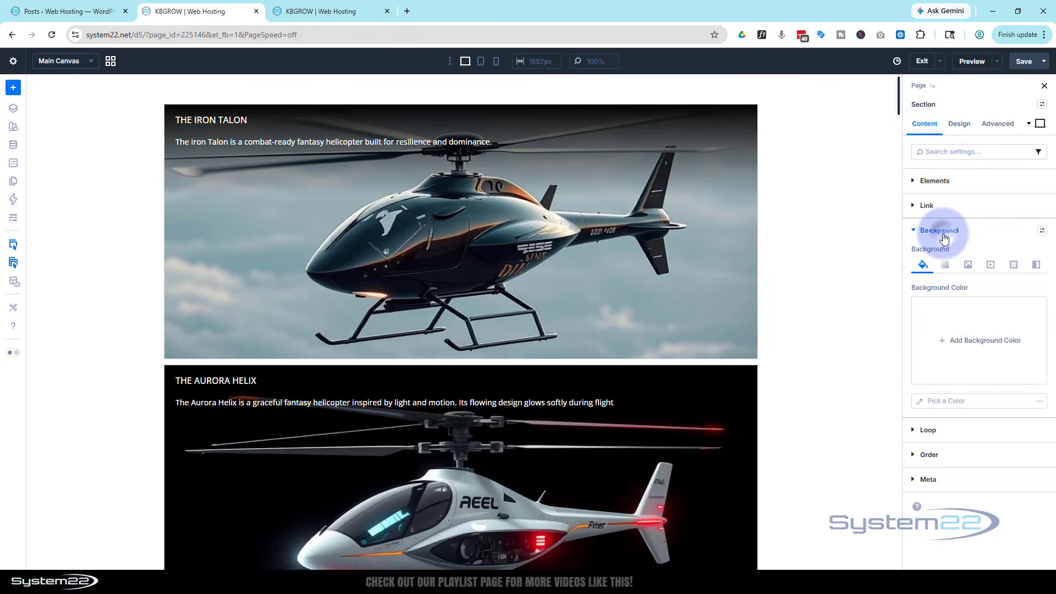
left_click(968, 267)
left_click(975, 331)
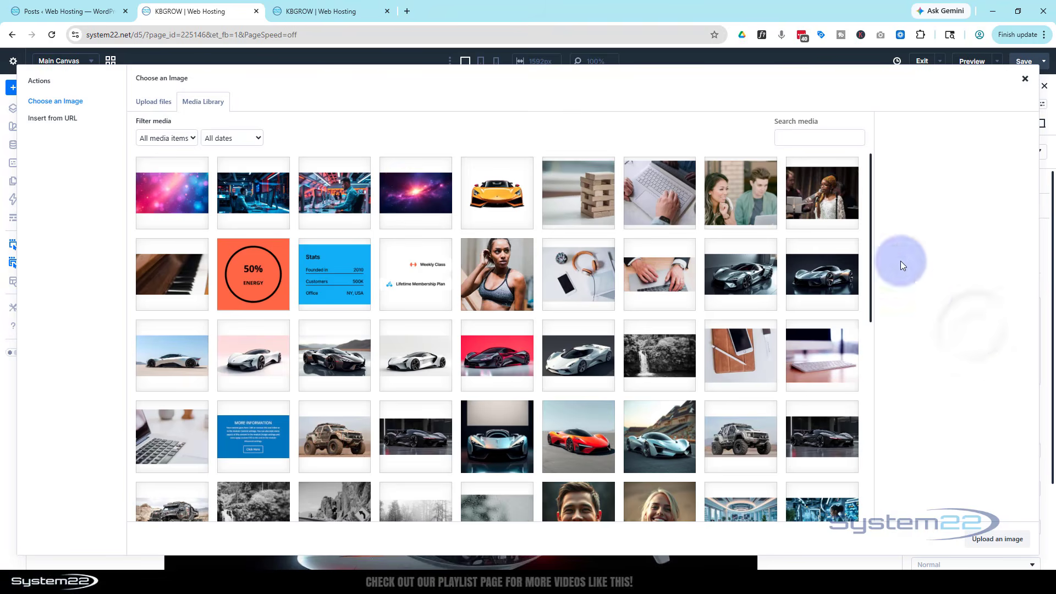
left_click(165, 197)
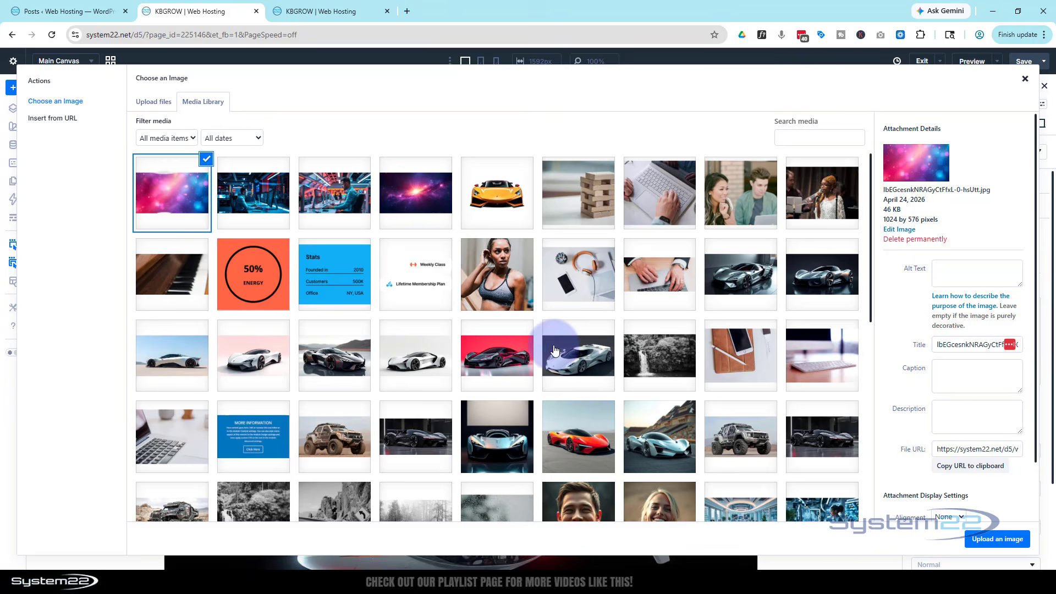
left_click(1003, 539)
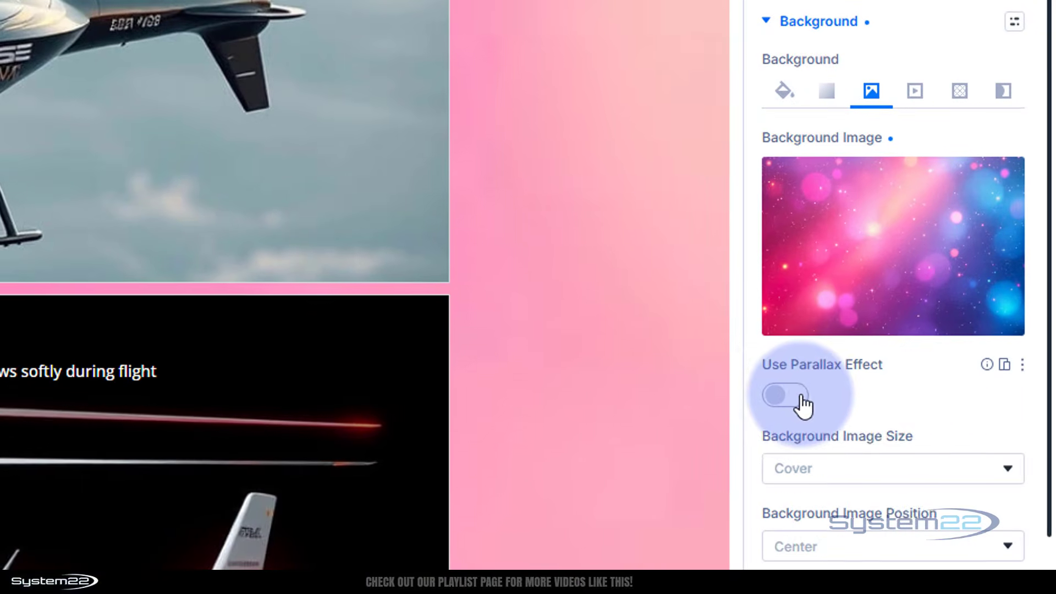
Enable the parallax effect on the section's background image with the CSS method and check it against the accordion items
left_click(786, 395)
scroll(916, 392, "down", 2)
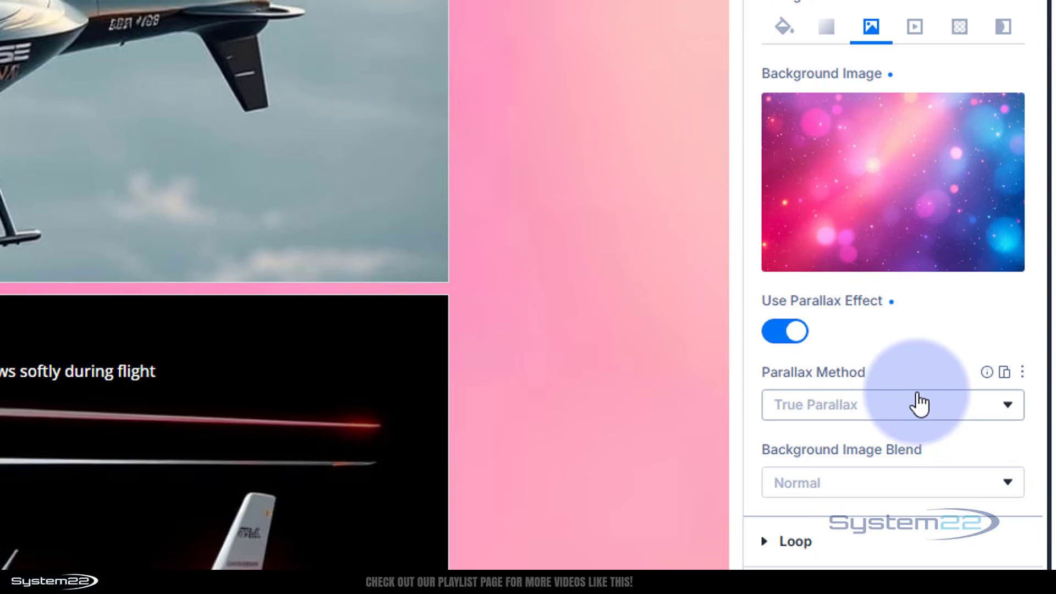
left_click(864, 407)
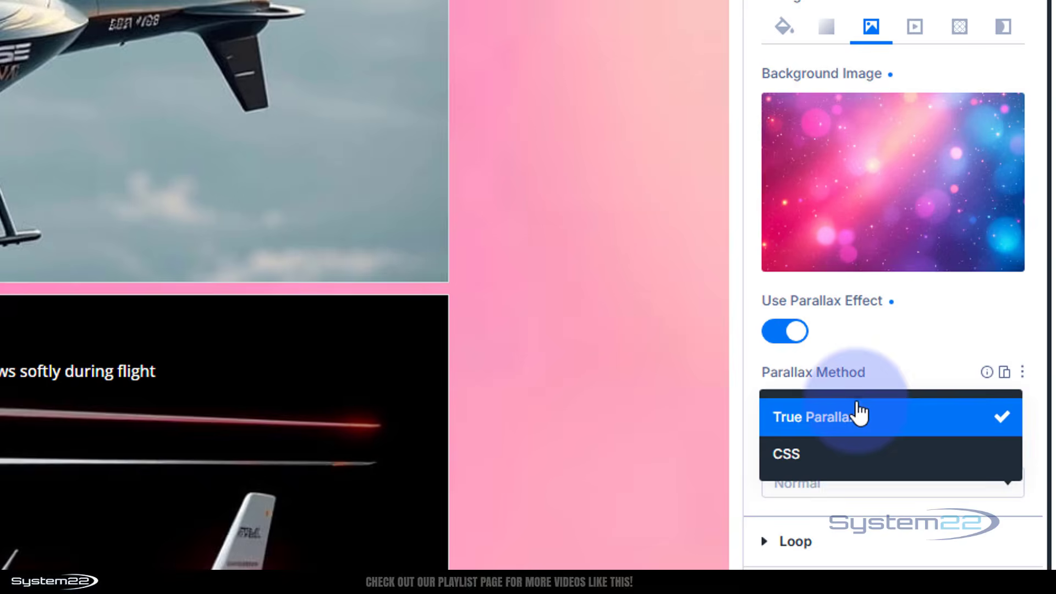
left_click(844, 476)
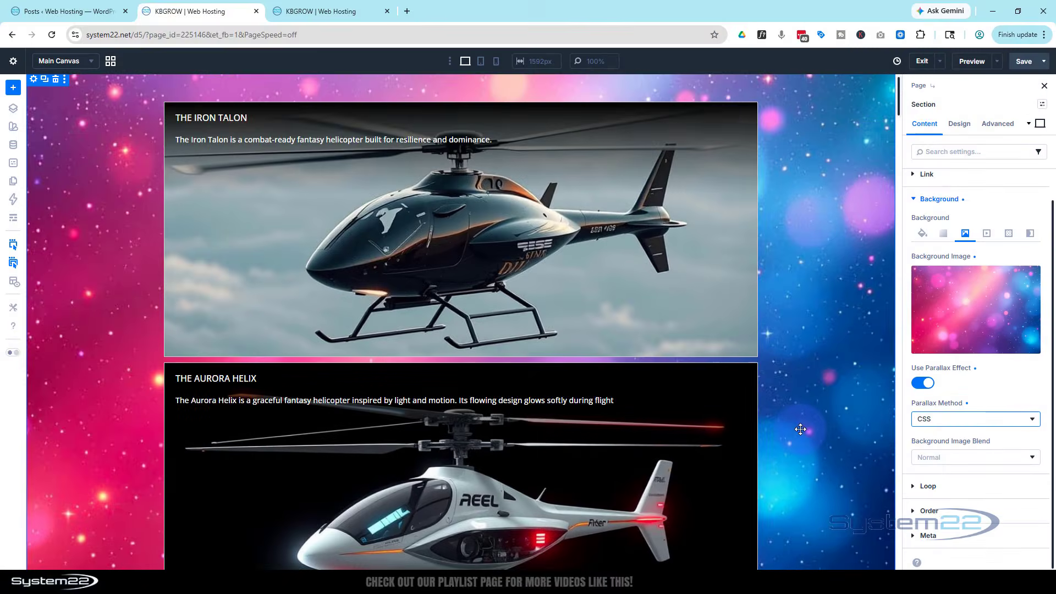
scroll(801, 429, "down", 2)
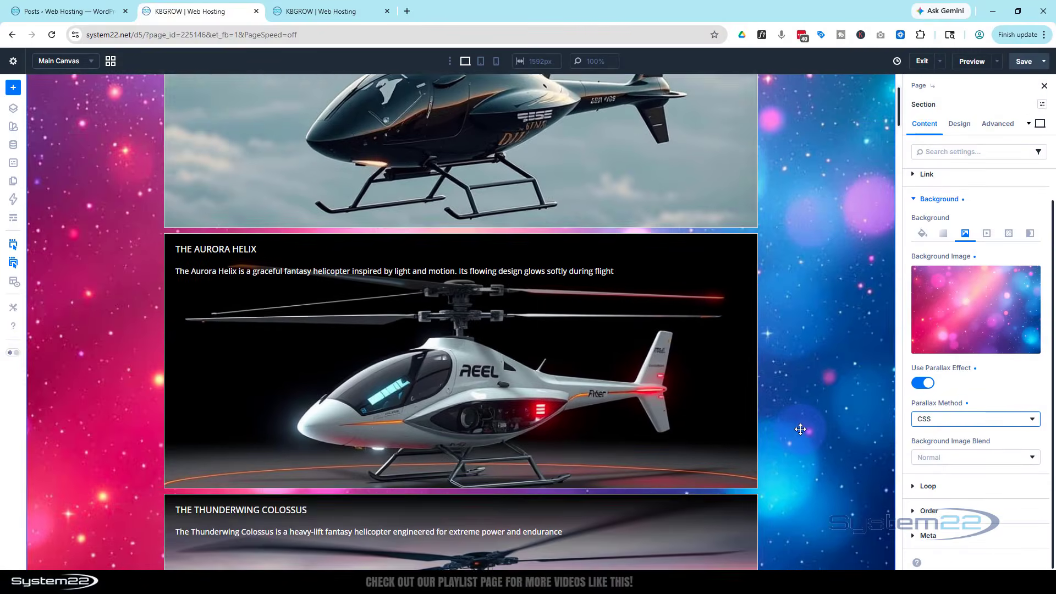
scroll(801, 429, "down", 5)
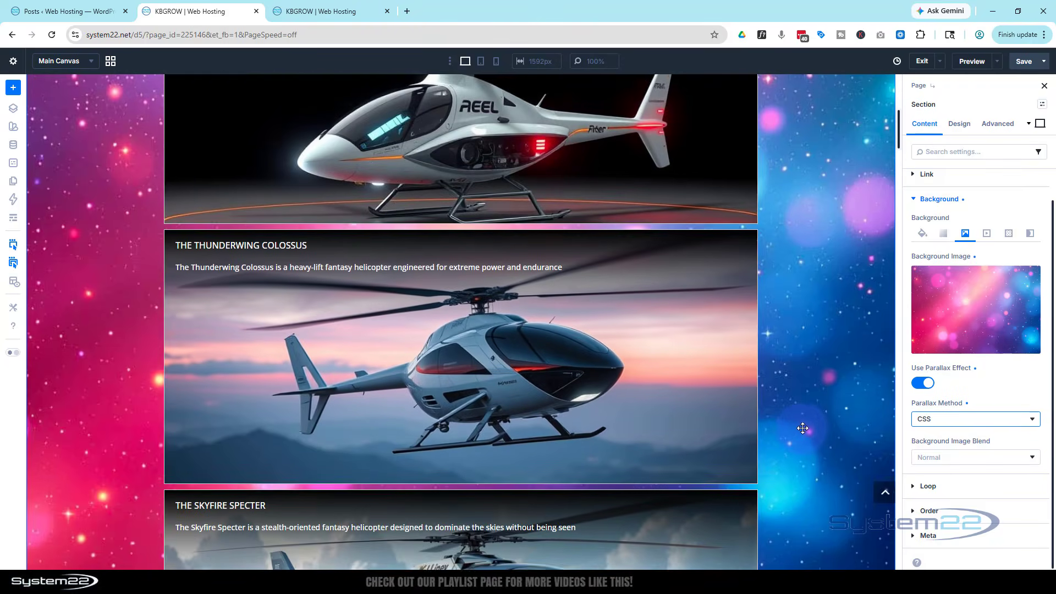
scroll(803, 428, "up", 6)
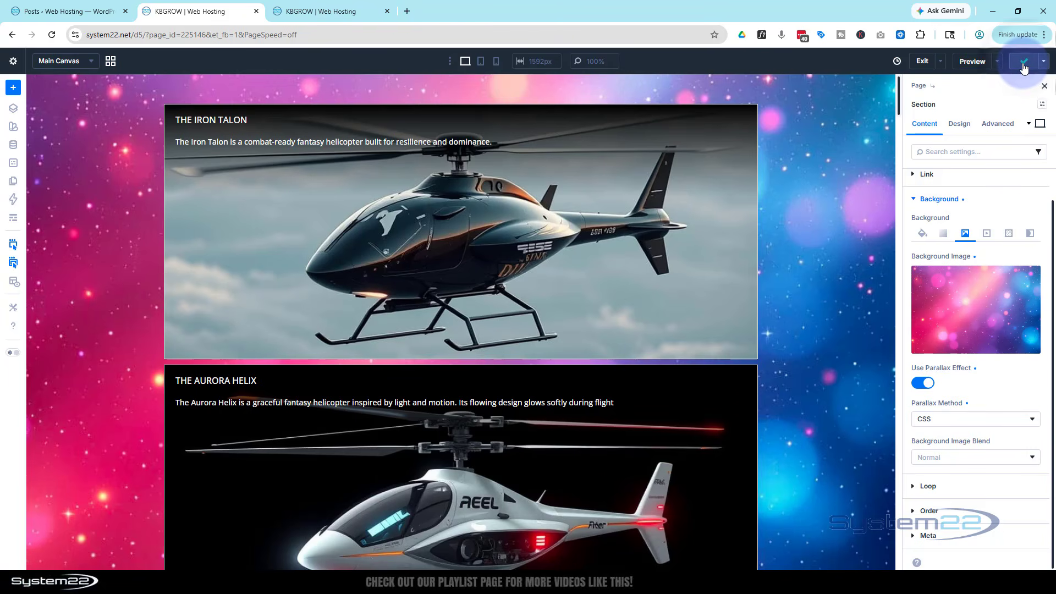
Preview the saved page on the front end, check The Abyss Striker item and its linked post, and return to the accordion
left_click(997, 61)
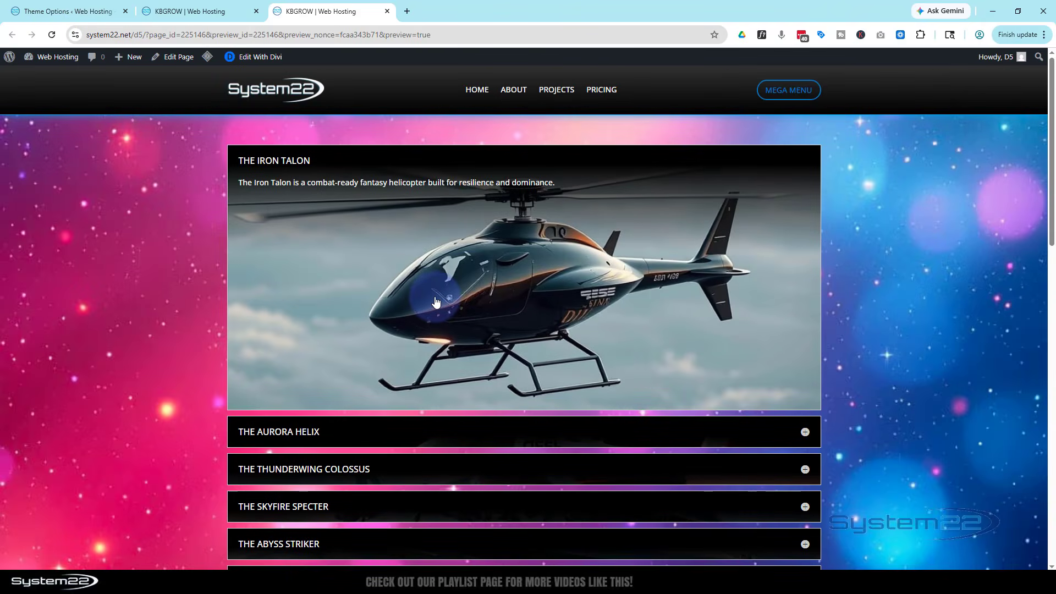
scroll(338, 262, "down", 4)
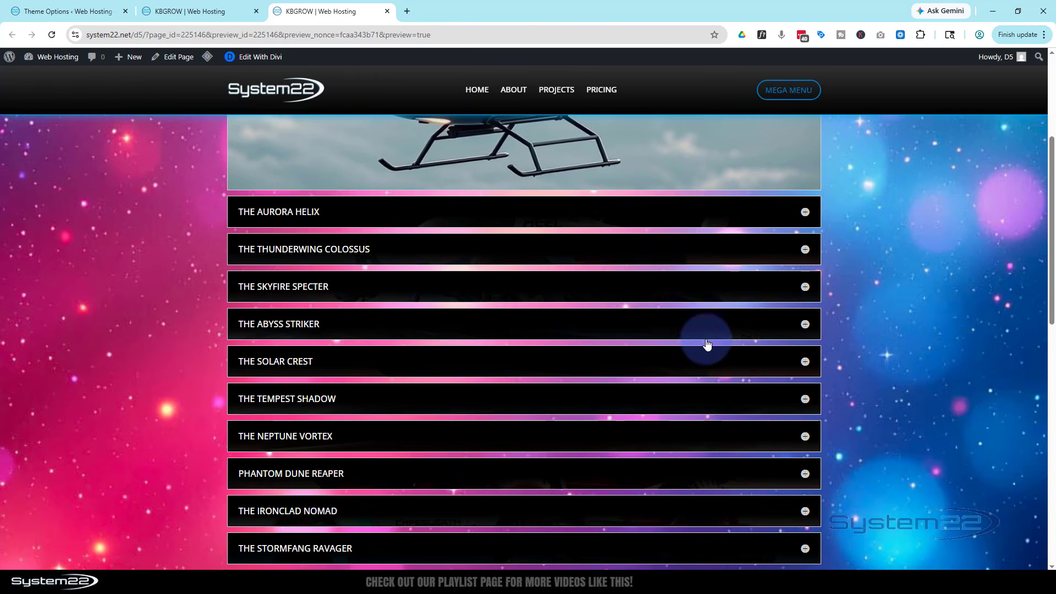
left_click(804, 325)
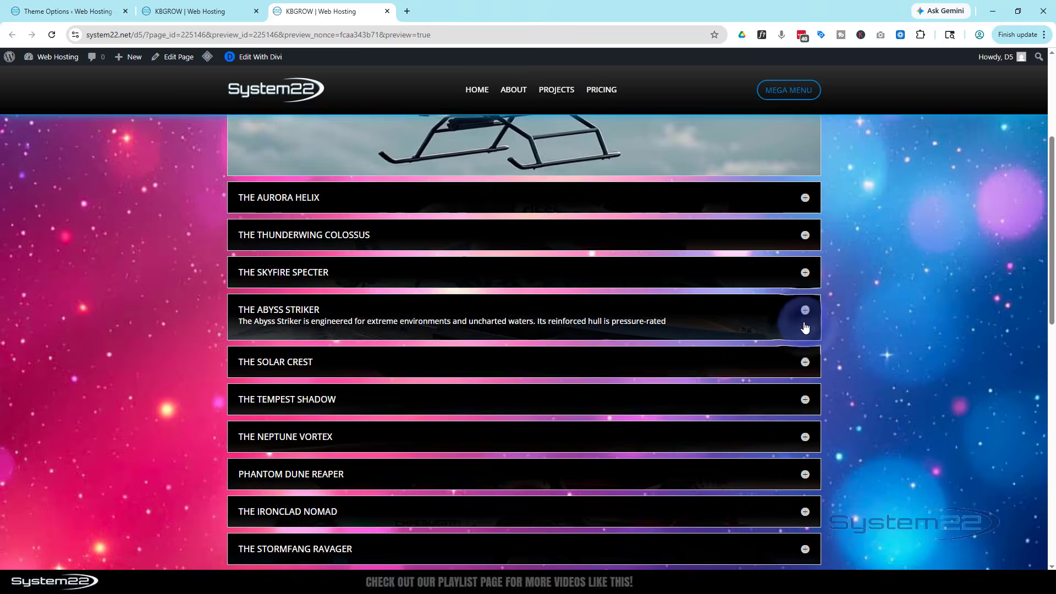
scroll(786, 309, "up", 2)
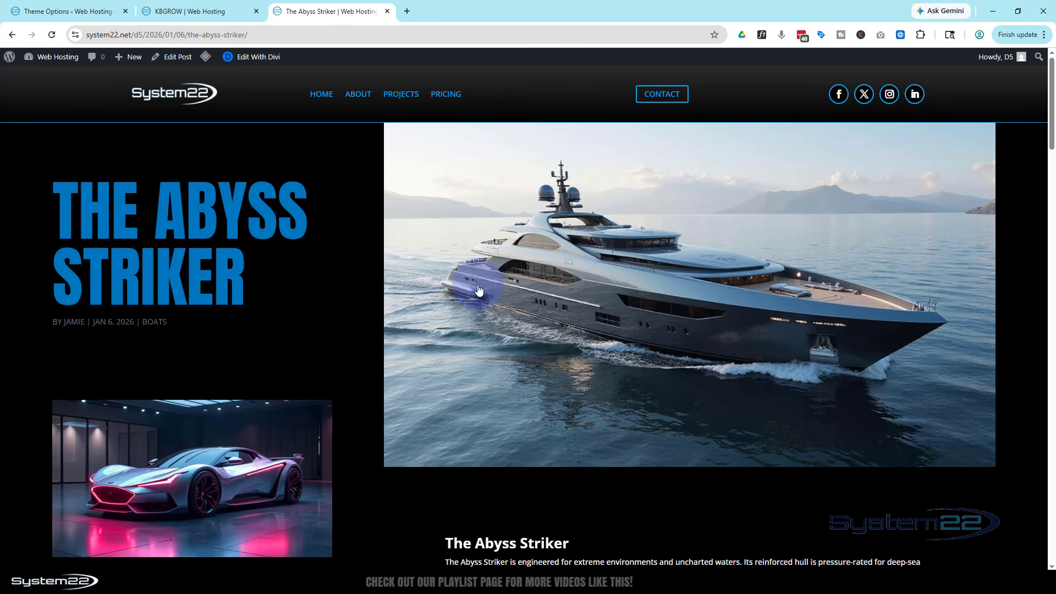
left_click(13, 36)
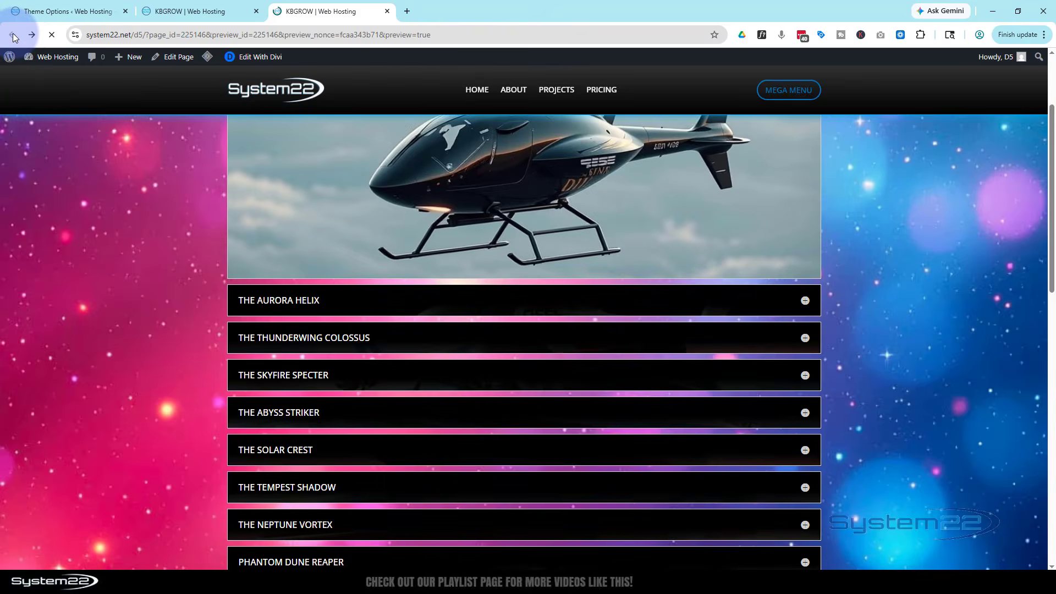
Expand The Titan Earthshaker, Obsidian Tempest X1 and The Hyperion in turn to check their open-item styling
scroll(453, 353, "down", 5)
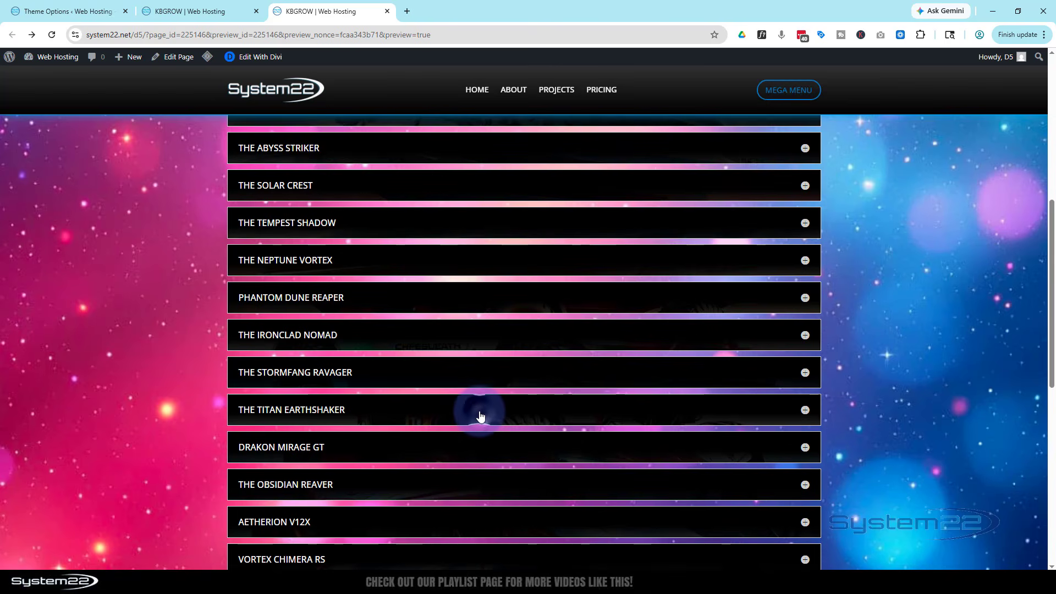
left_click(480, 417)
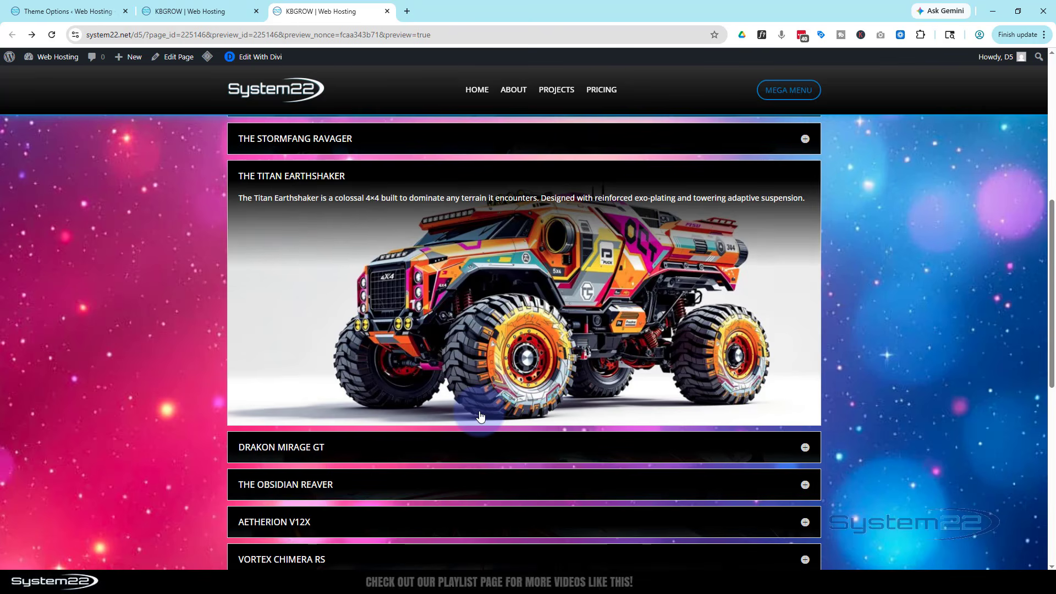
scroll(480, 411, "down", 3)
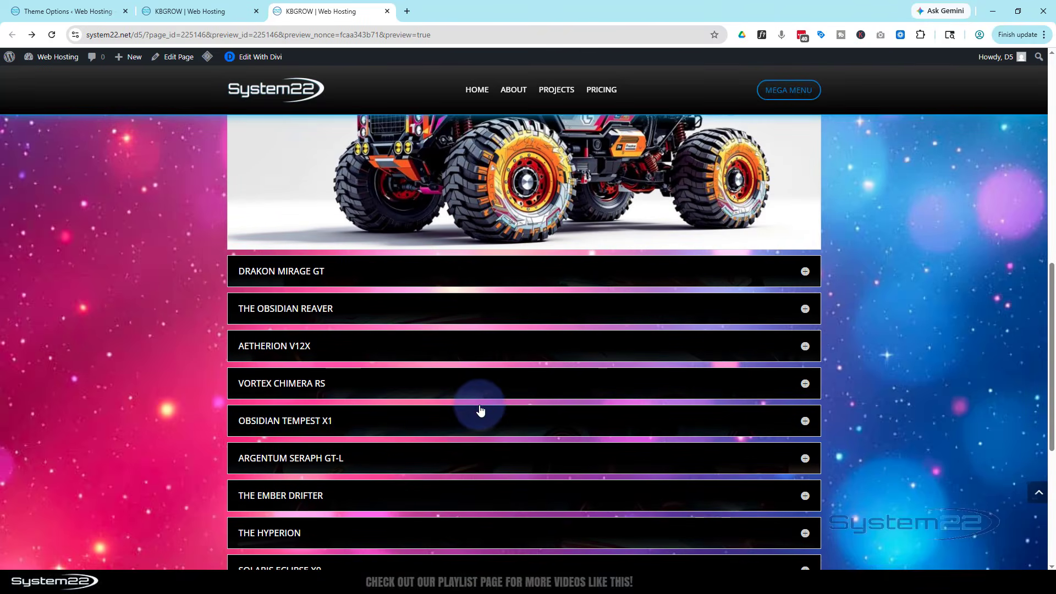
left_click(479, 422)
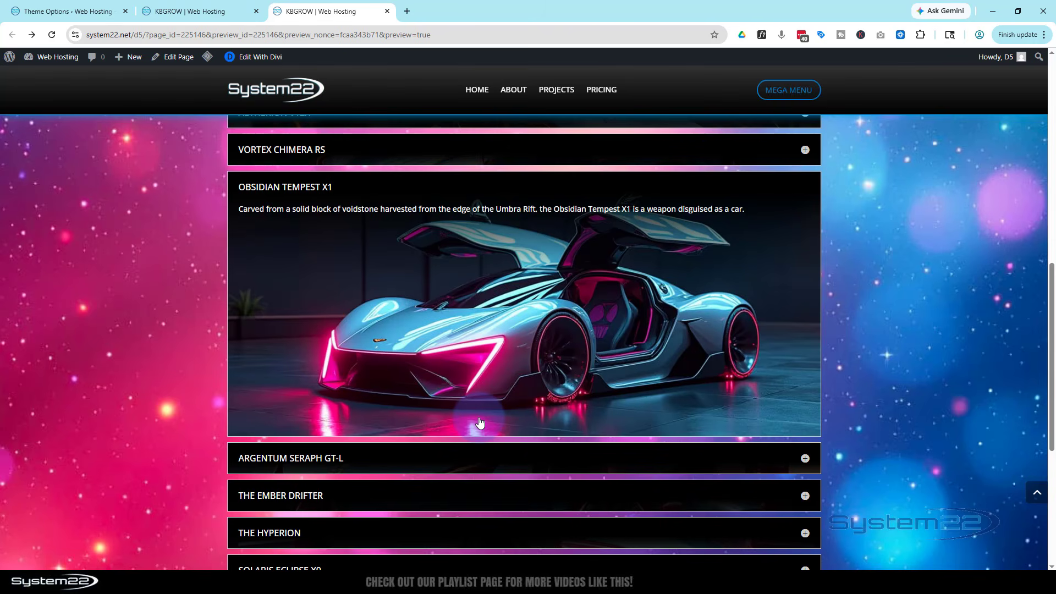
scroll(480, 421, "down", 2)
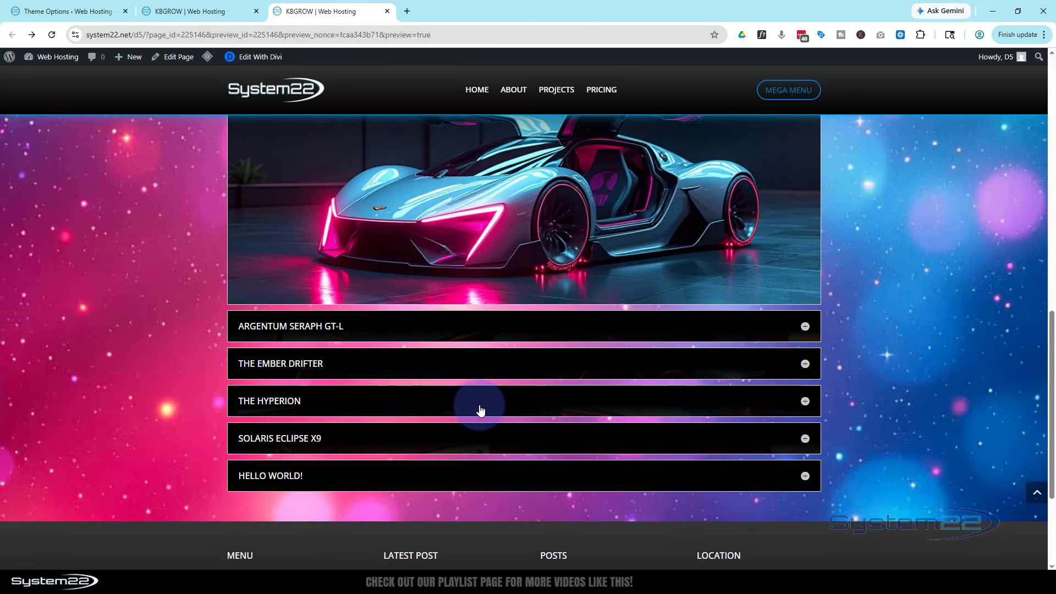
left_click(480, 410)
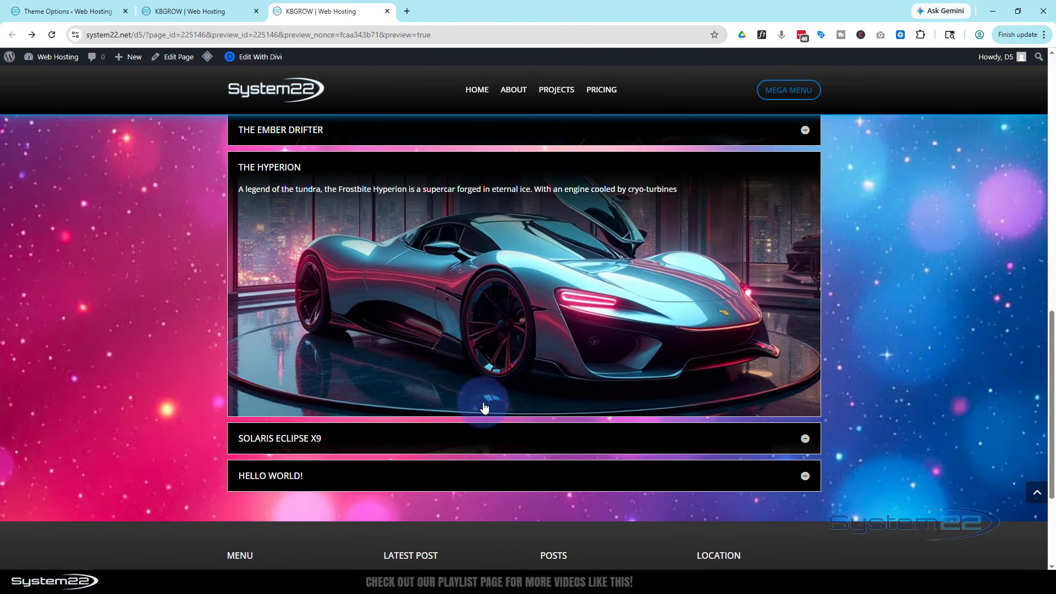
Return to the start of the accordion and expand The Aurora Helix
scroll(484, 407, "up", 8)
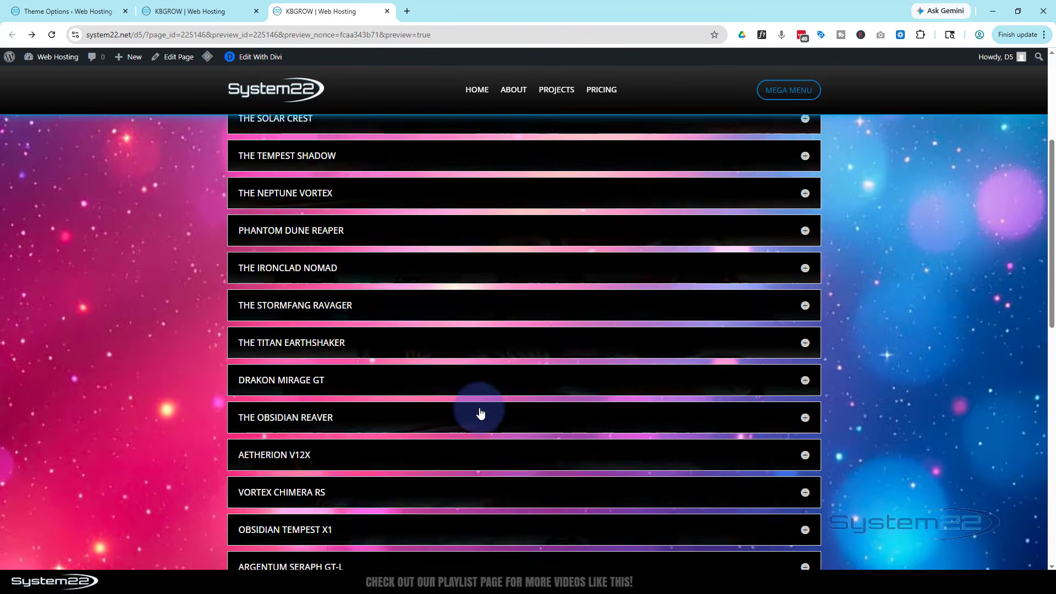
scroll(480, 413, "up", 4)
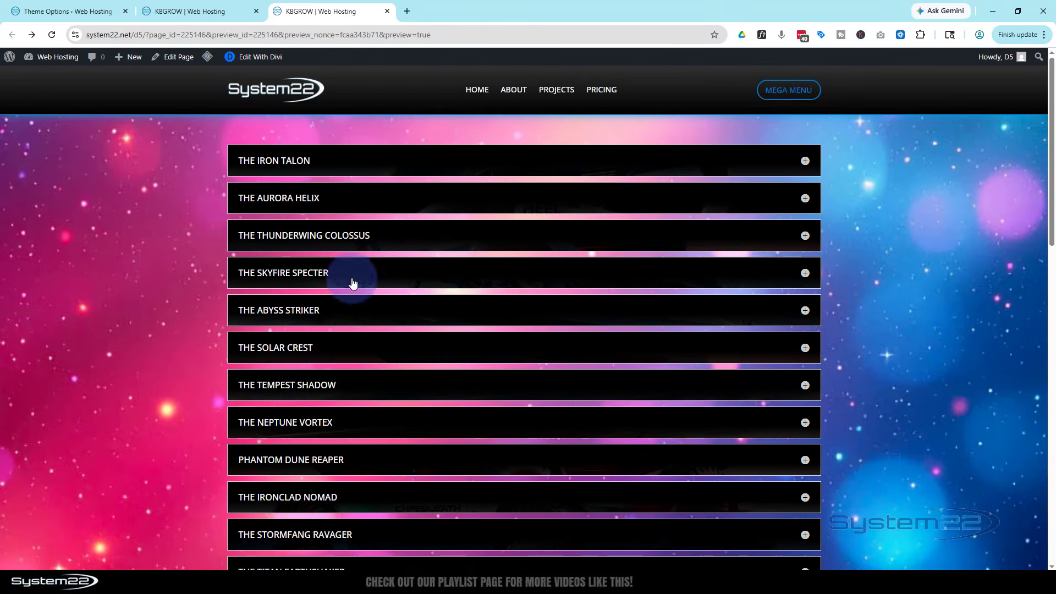
left_click(403, 204)
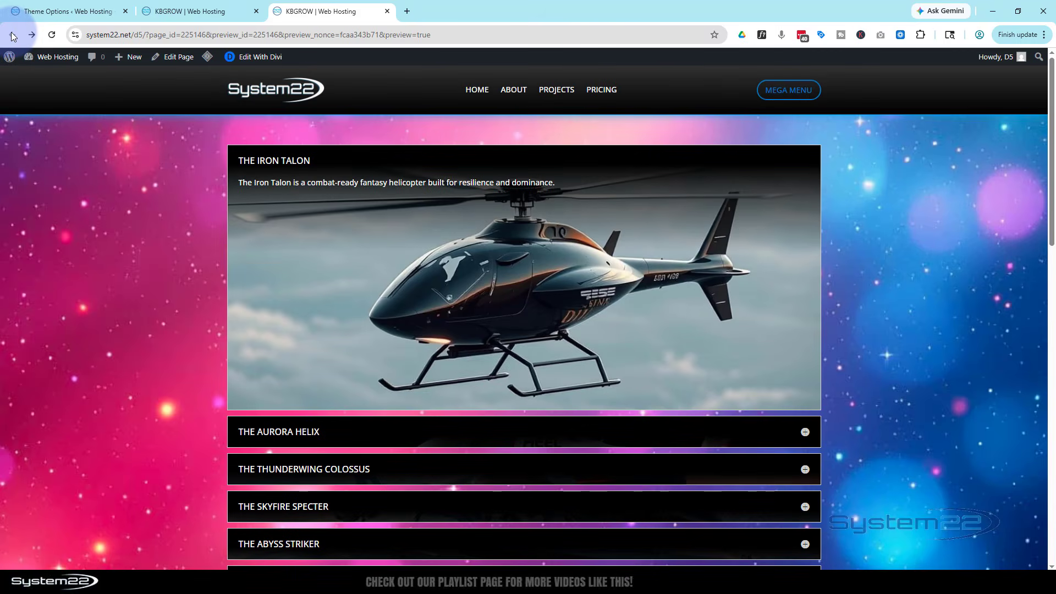
Expand The Stormfang Ravager and The Ember Drifter in the accordion to check their featured-image backgrounds against the parallax section
scroll(617, 470, "down", 5)
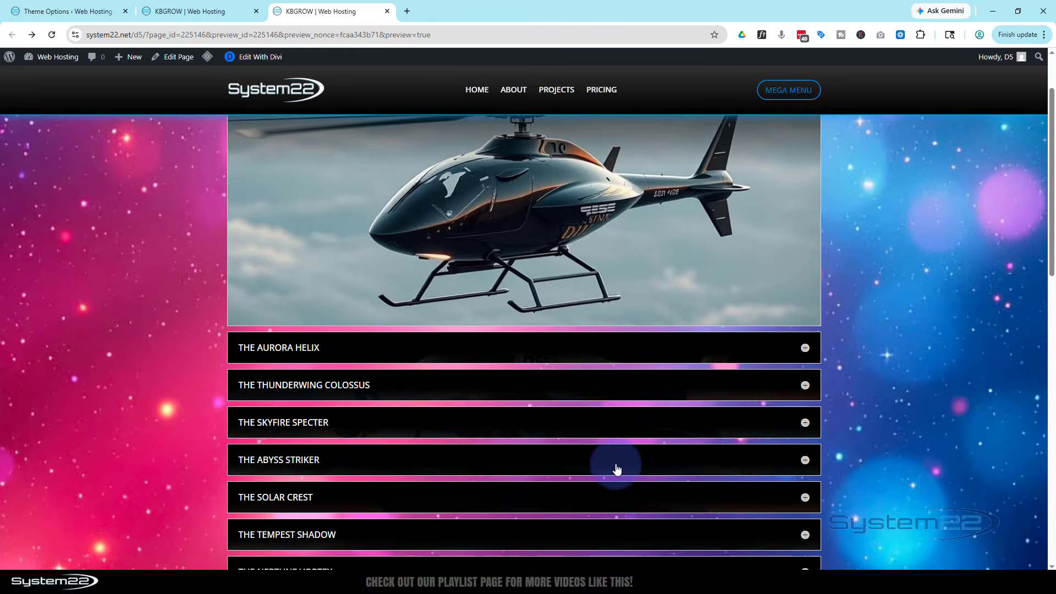
scroll(615, 463, "down", 1)
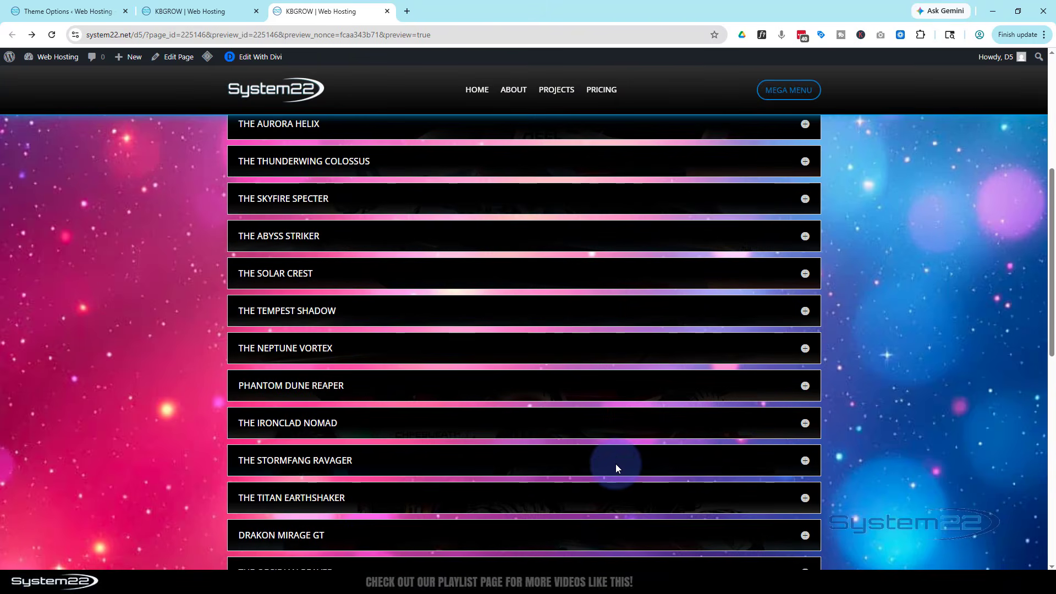
left_click(805, 462)
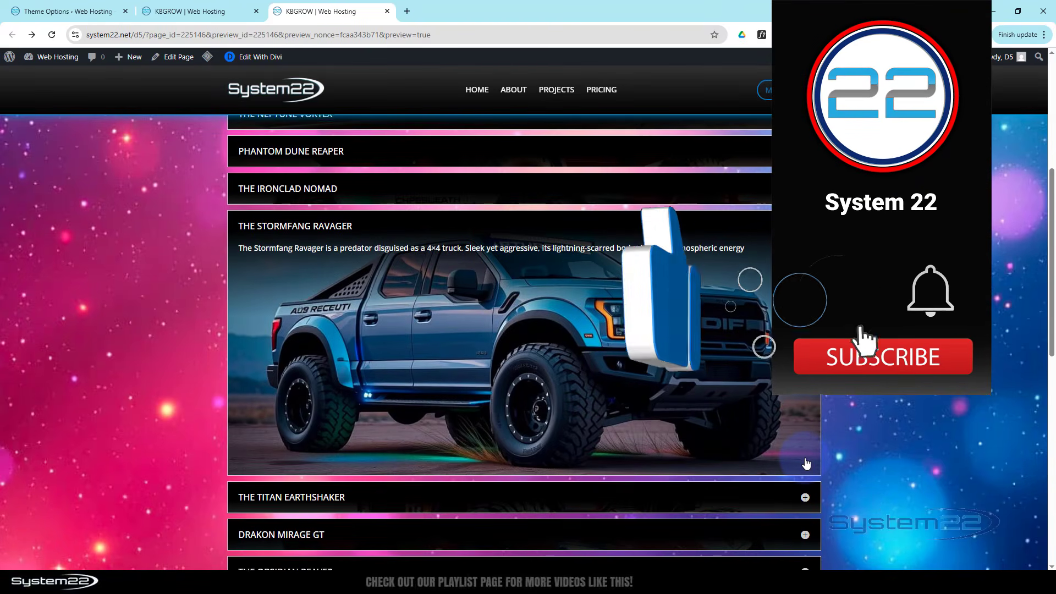
scroll(805, 463, "down", 6)
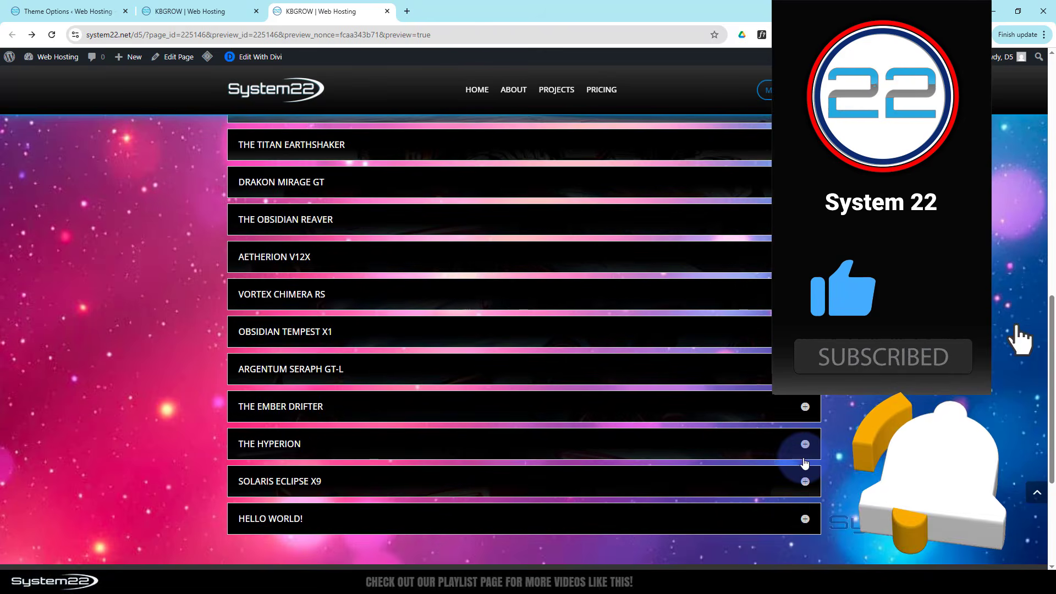
scroll(804, 463, "down", 1)
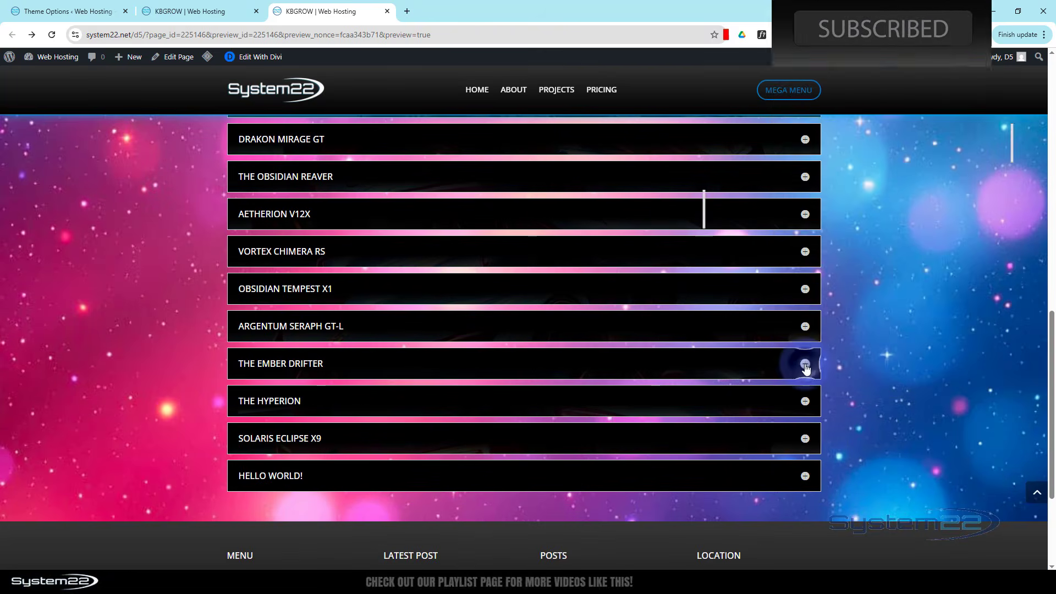
left_click(805, 364)
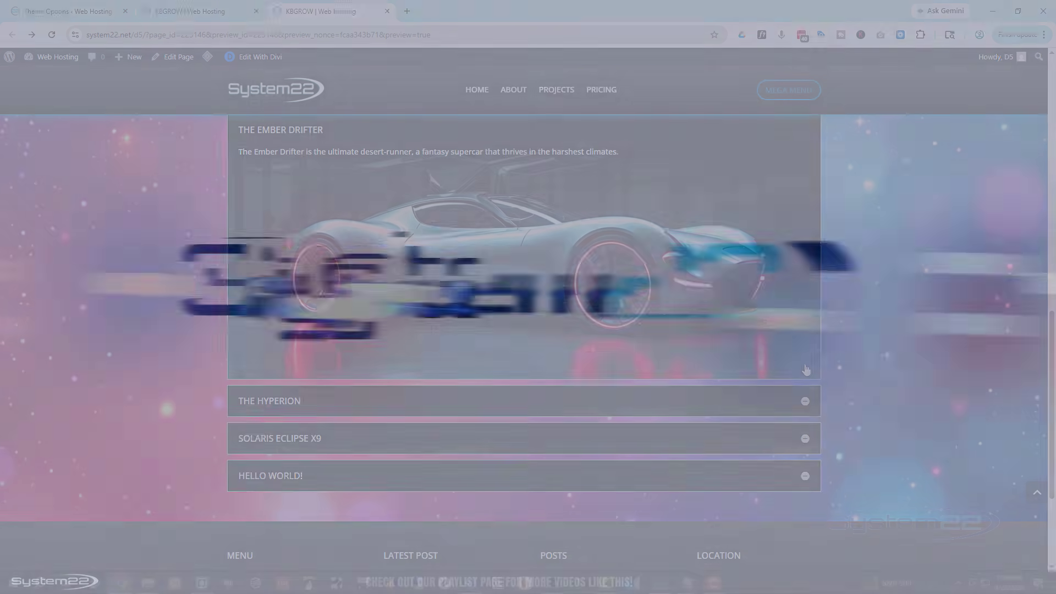